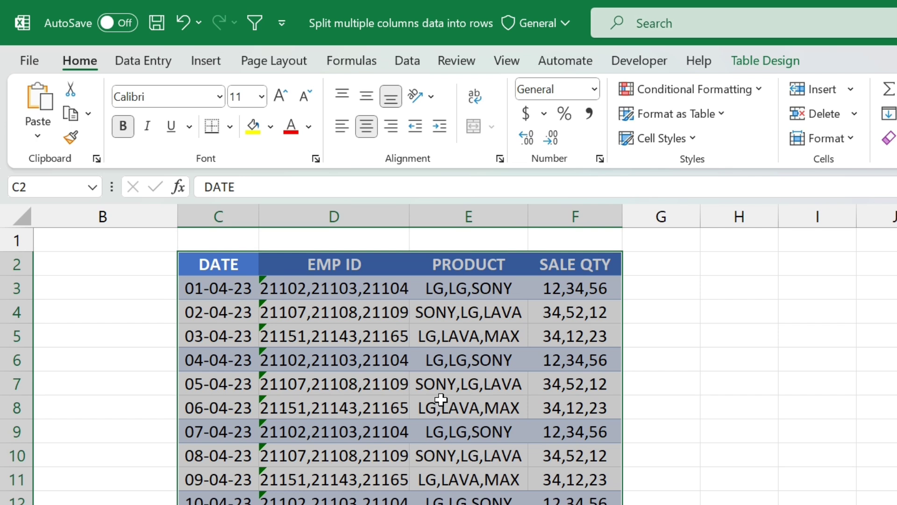
pyautogui.click(293, 294)
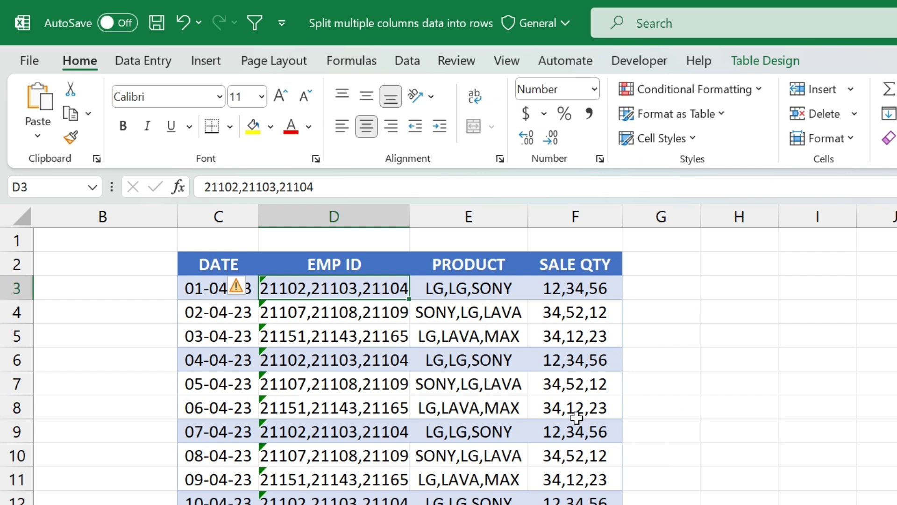
pyautogui.click(659, 290)
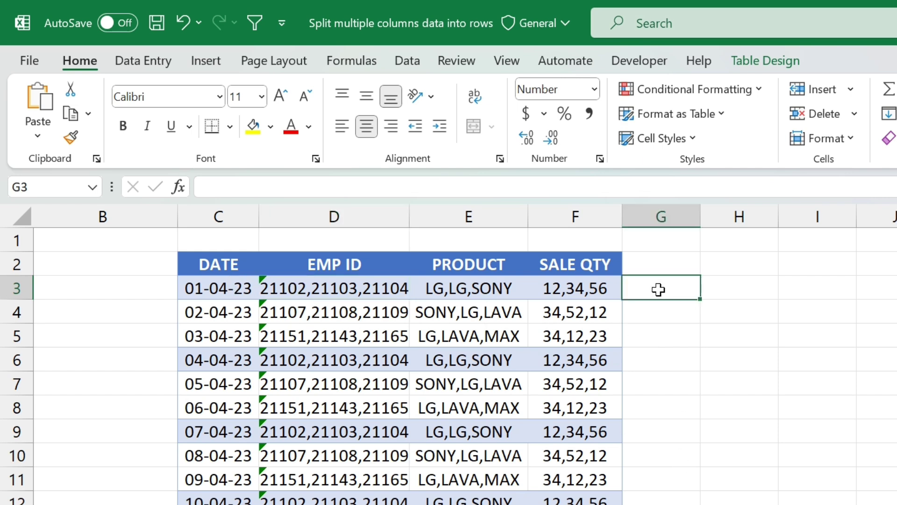
pyautogui.click(660, 309)
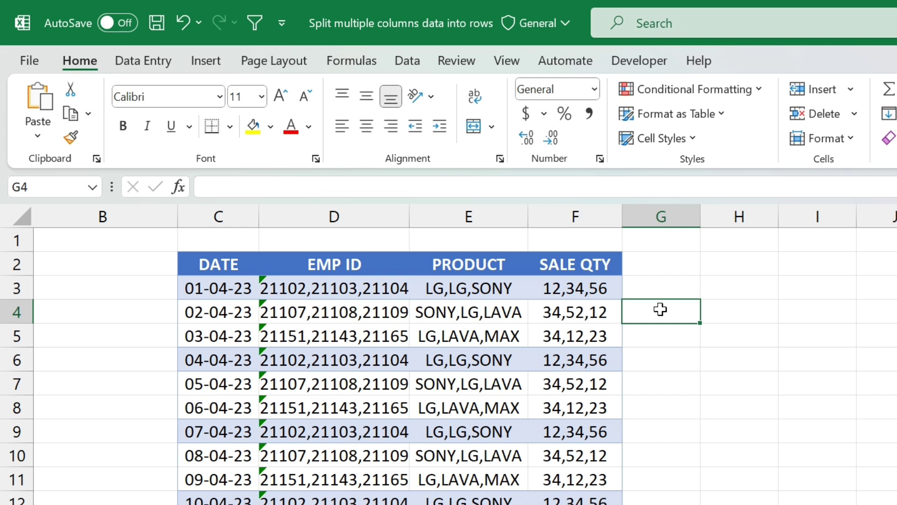
pyautogui.click(661, 347)
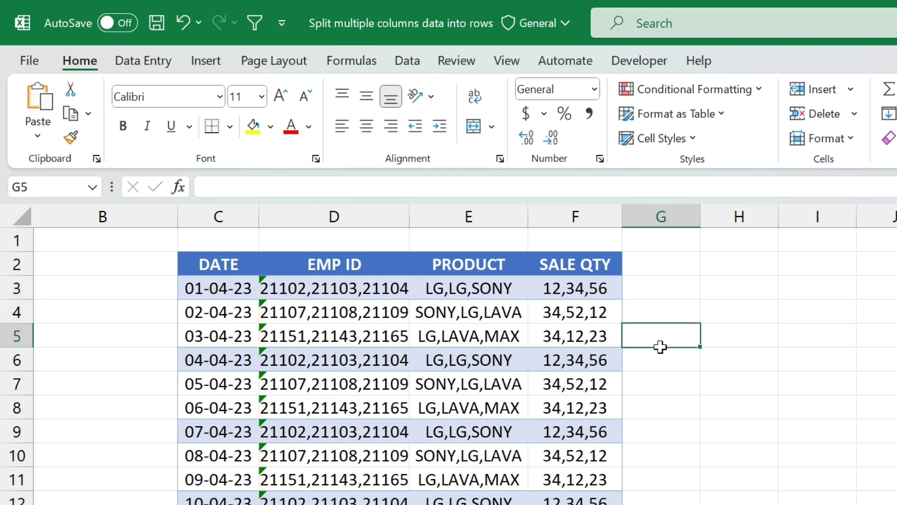
pyautogui.click(732, 286)
pyautogui.click(730, 309)
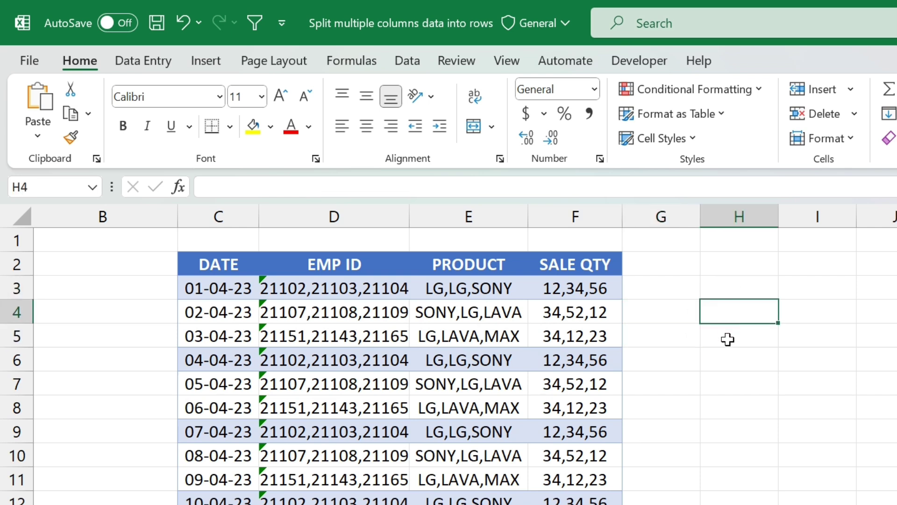
pyautogui.moveTo(677, 282); pyautogui.dragTo(675, 342)
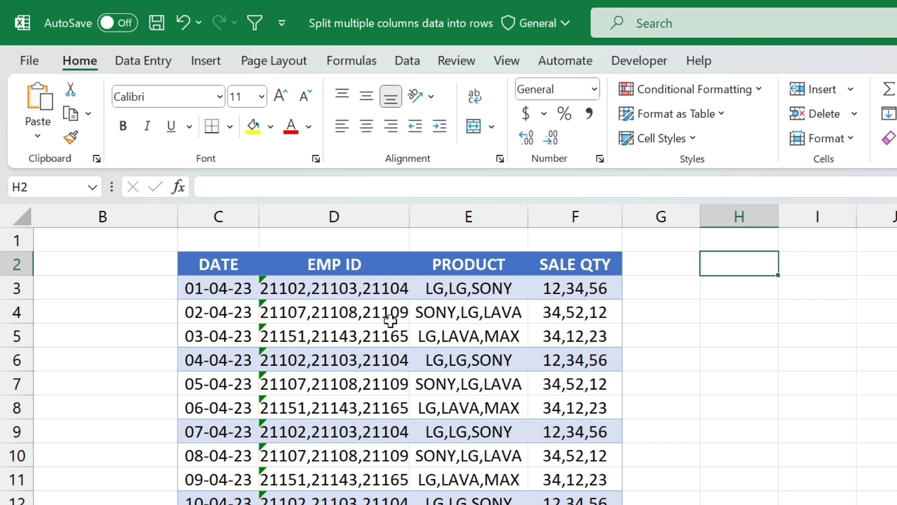
# - Load the sales table with DATE, EMP ID, PRODUCT and SALE QTY into Power Query as a new From Table/Range query
pyautogui.click(239, 261)
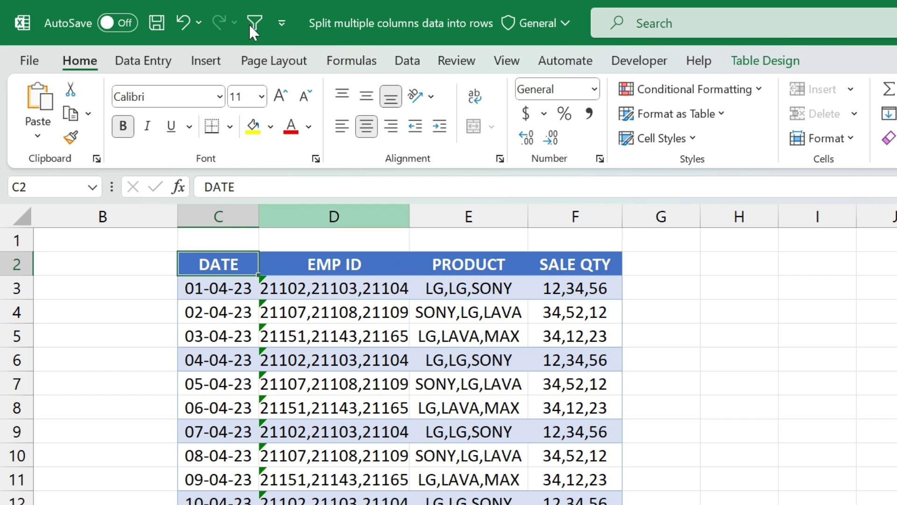
pyautogui.click(408, 61)
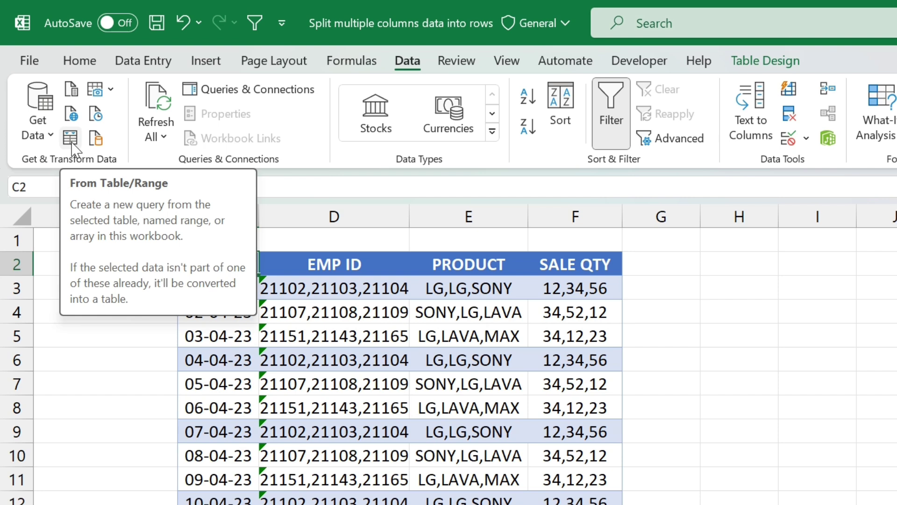
pyautogui.click(37, 124)
pyautogui.moveTo(124, 207)
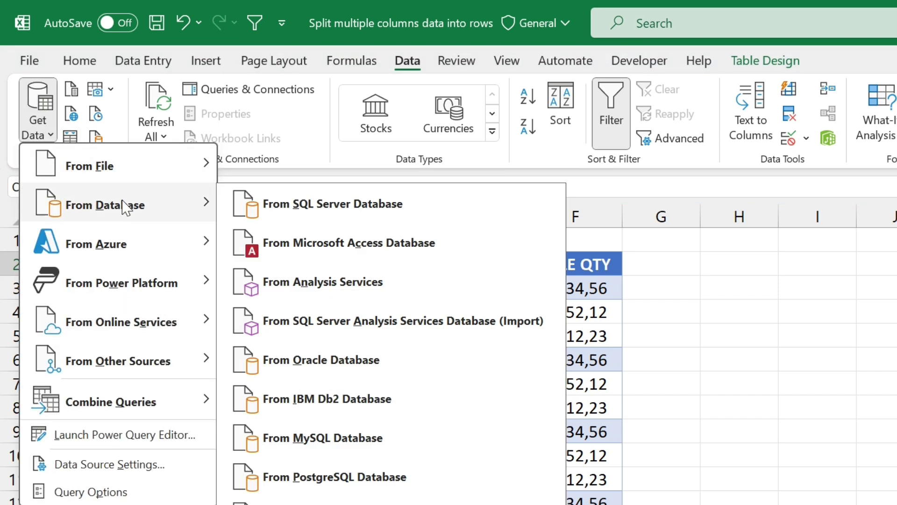
pyautogui.moveTo(156, 361)
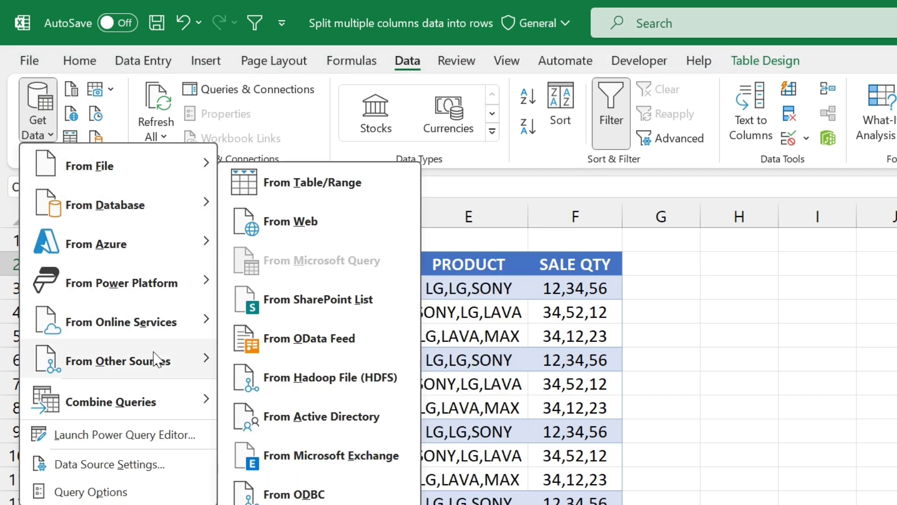
pyautogui.click(334, 182)
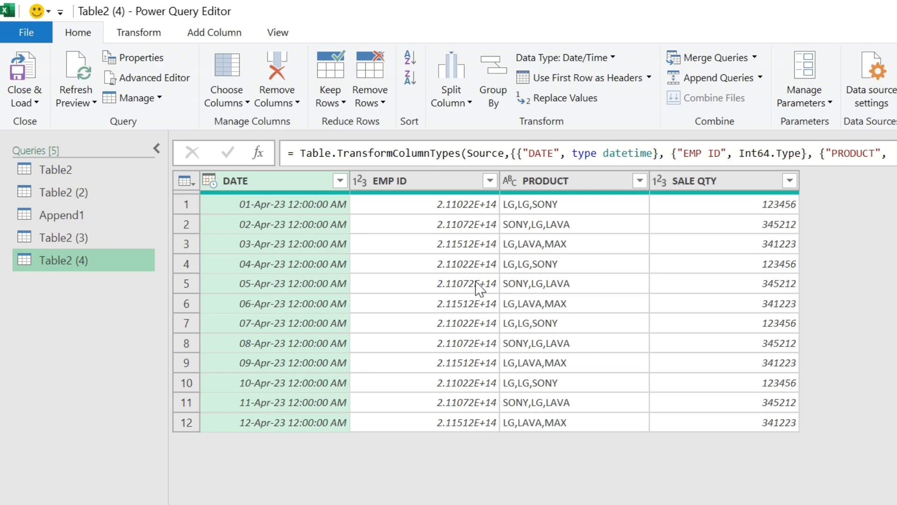
# - Expand the formula bar to show the full type conversion formula and delete the query's Changed Type step
pyautogui.click(390, 181)
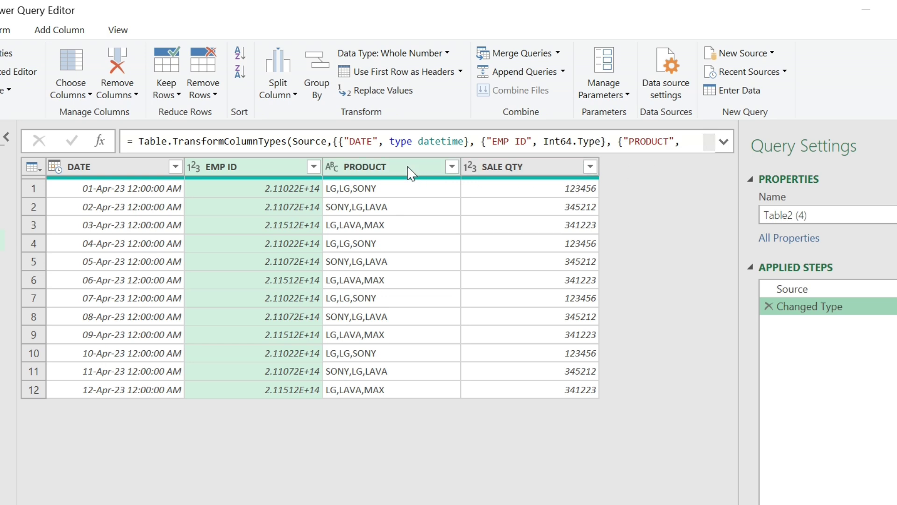
pyautogui.click(724, 141)
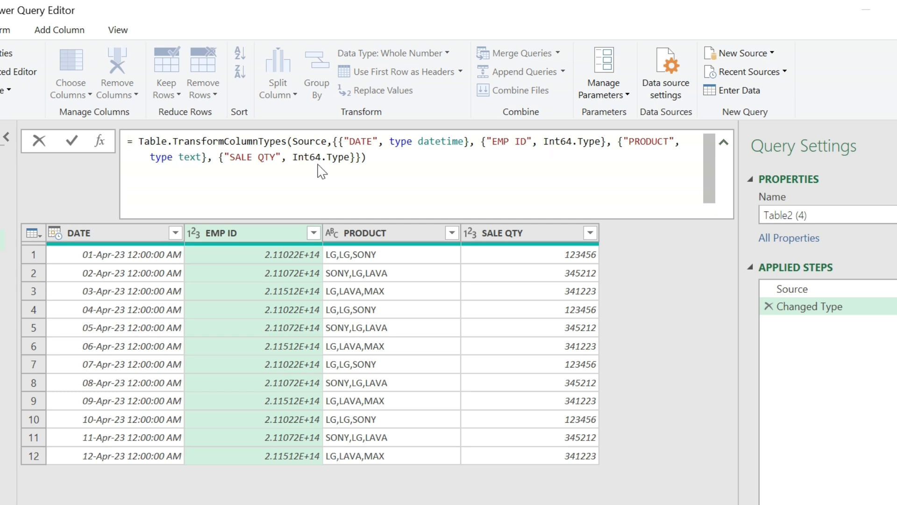
pyautogui.click(266, 233)
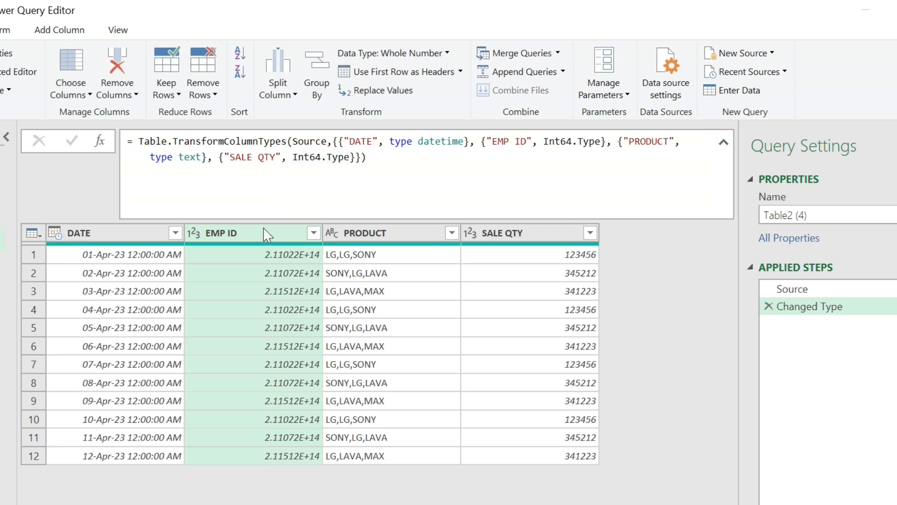
pyautogui.click(770, 308)
pyautogui.click(372, 275)
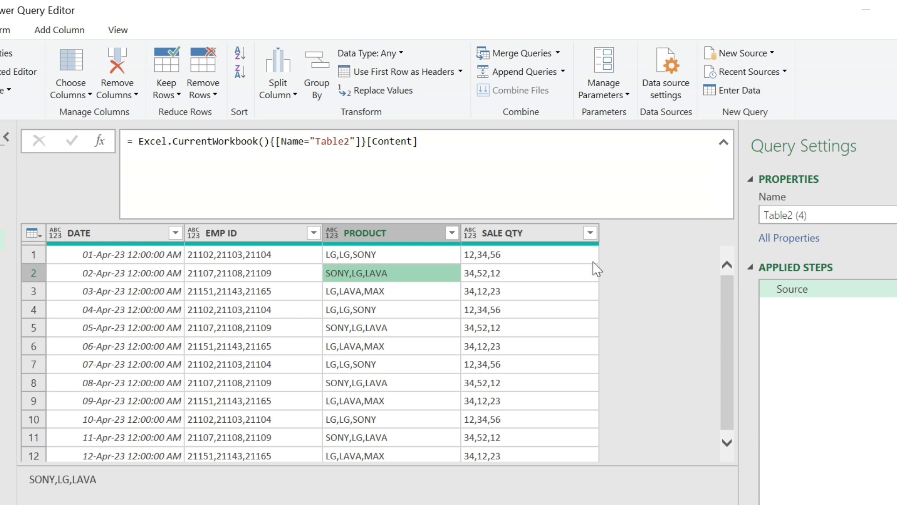
# - Split the EMP ID column by comma at each occurrence of the delimiter, into rows
pyautogui.click(241, 234)
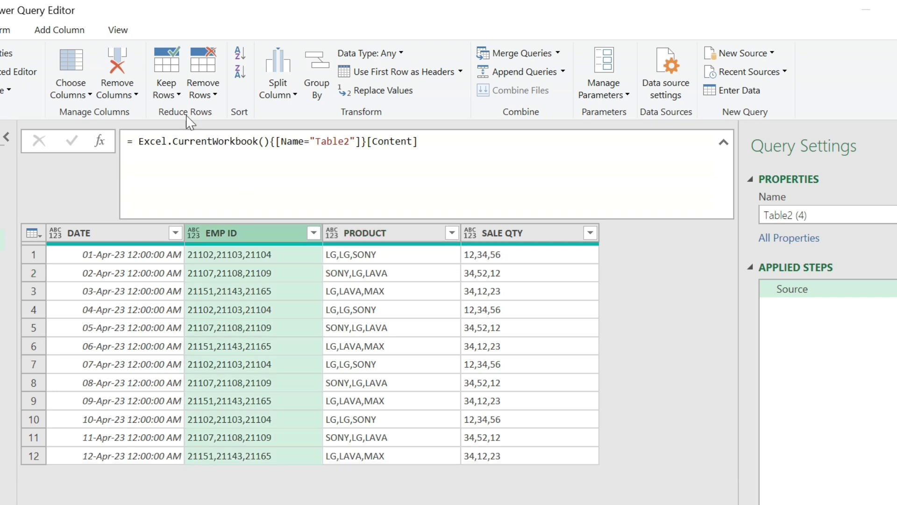
pyautogui.click(6, 30)
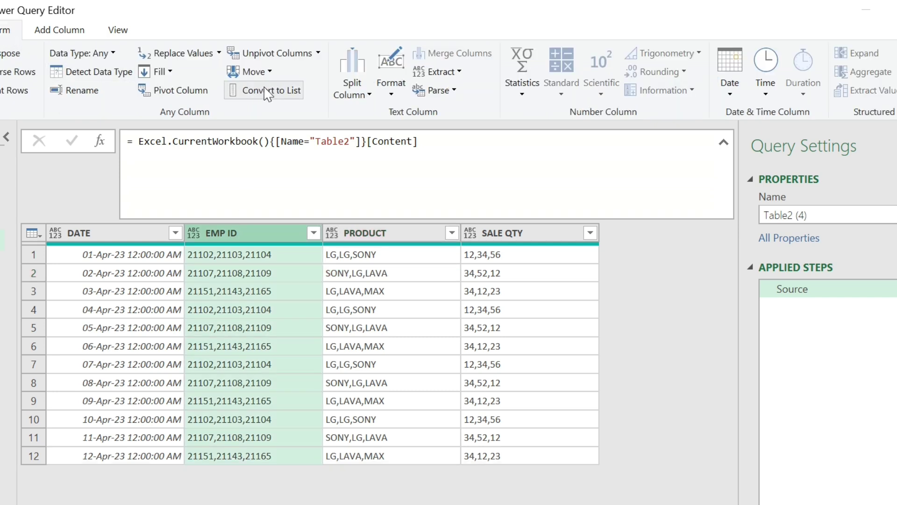
pyautogui.click(367, 95)
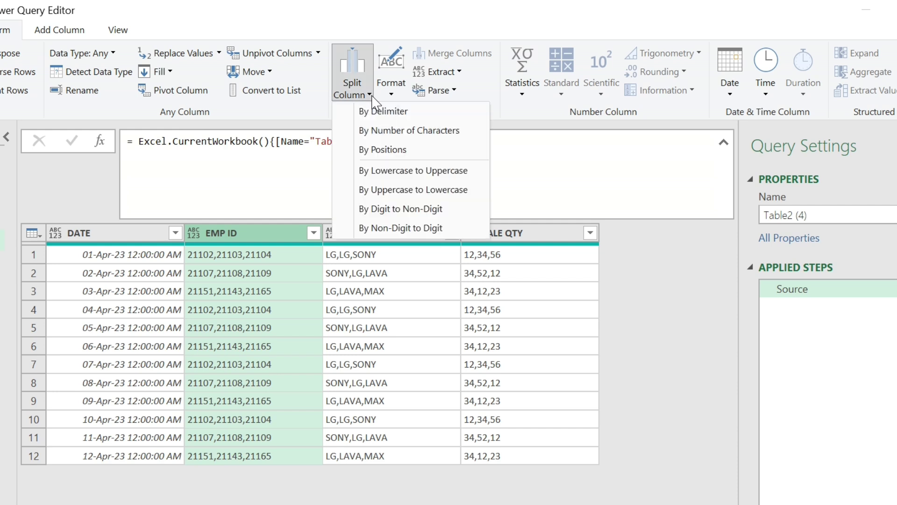
pyautogui.click(379, 112)
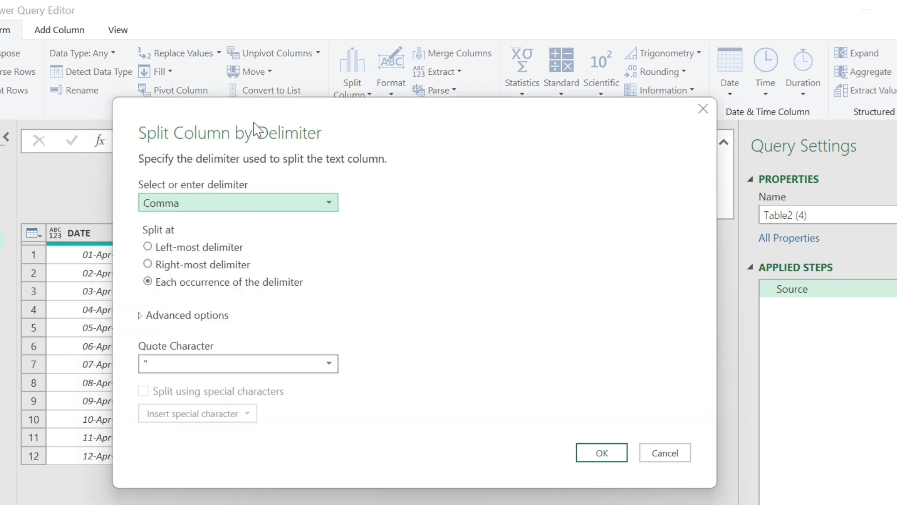
pyautogui.moveTo(256, 127); pyautogui.dragTo(615, 139)
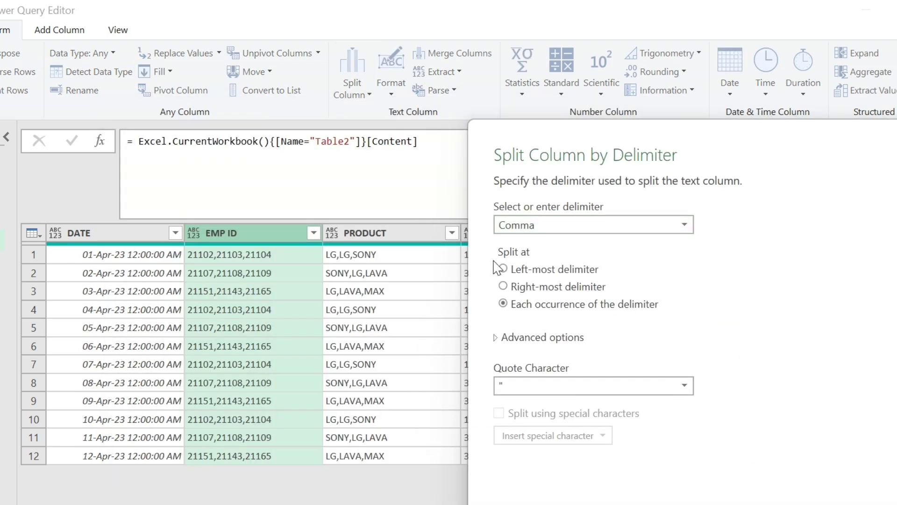
pyautogui.click(522, 339)
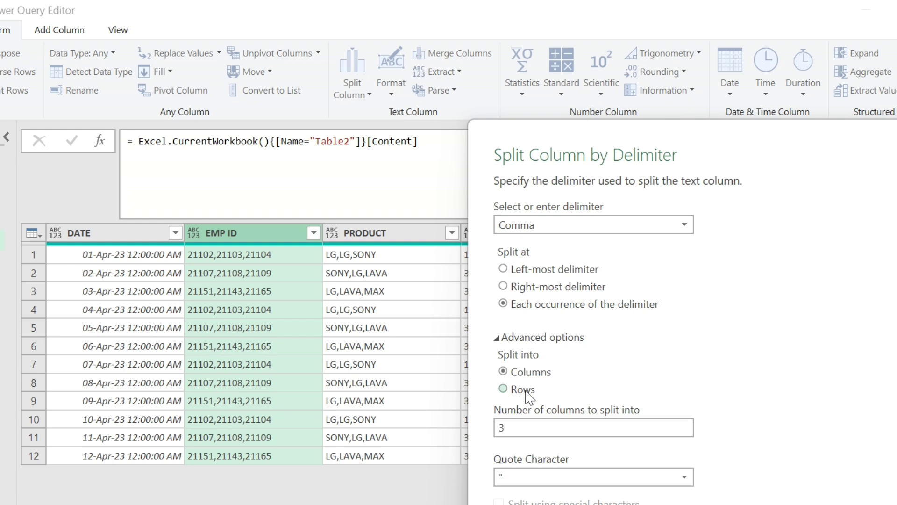
pyautogui.click(524, 389)
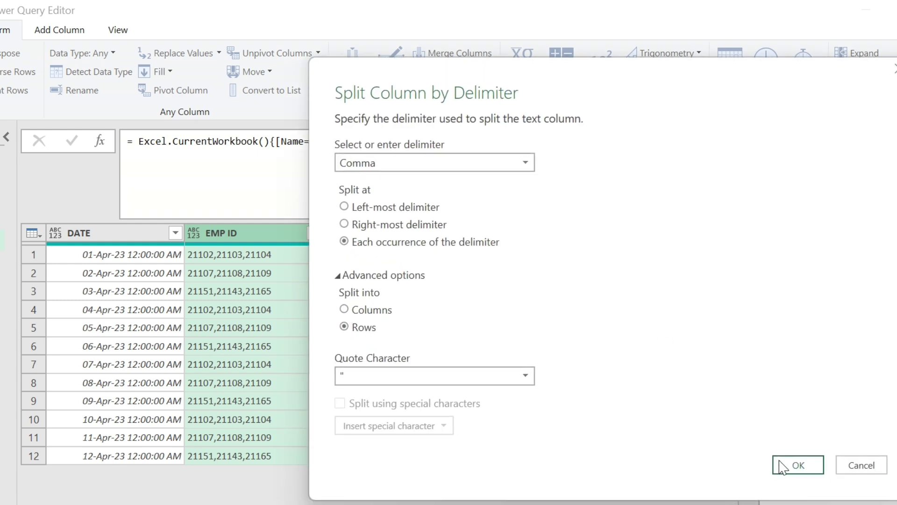
pyautogui.click(798, 466)
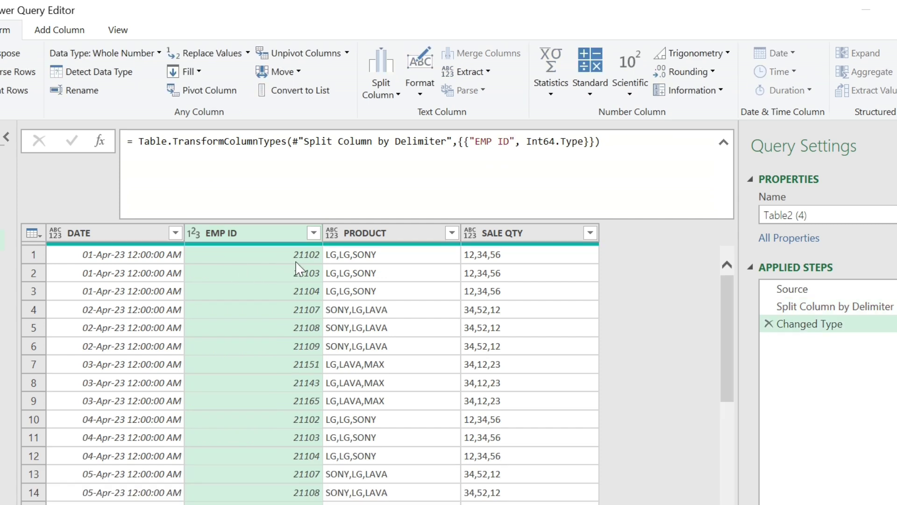
# - Examine the first three split EMP ID rows and compare them with their PRODUCT values
pyautogui.click(307, 255)
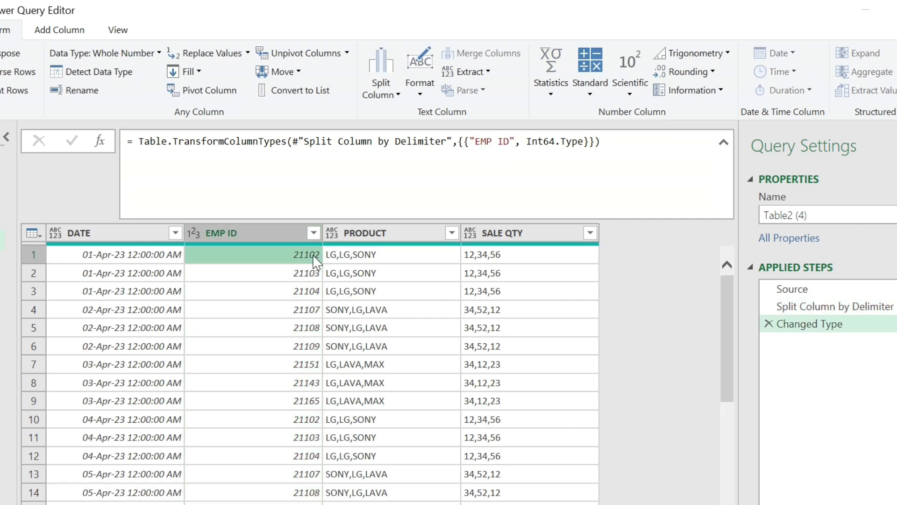
pyautogui.click(308, 274)
pyautogui.click(309, 285)
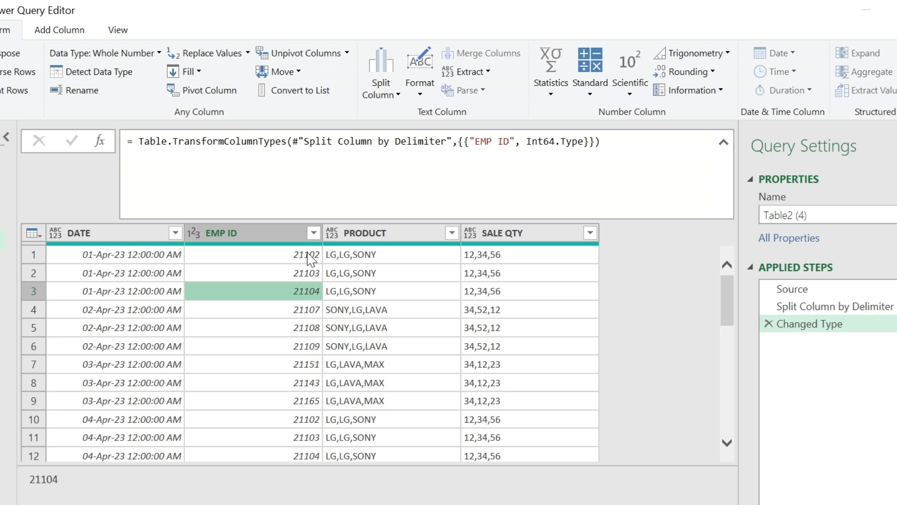
pyautogui.click(308, 256)
pyautogui.click(311, 275)
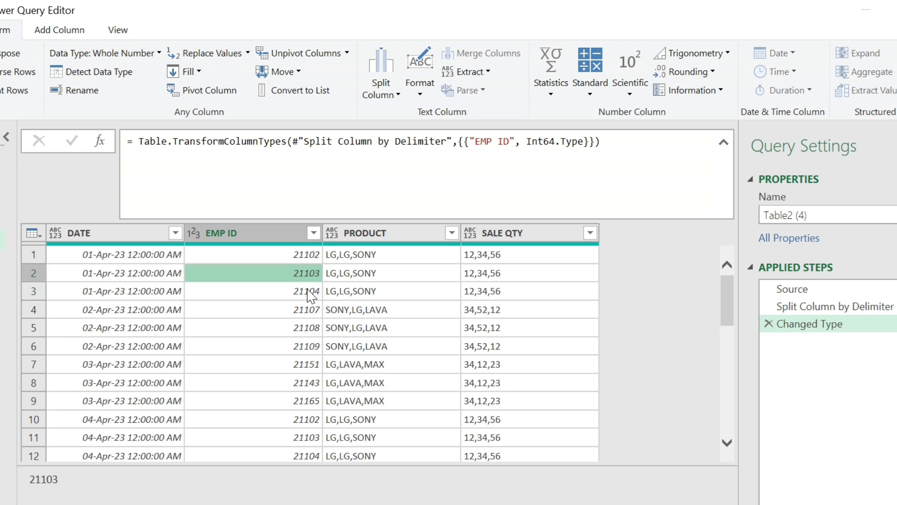
pyautogui.click(307, 291)
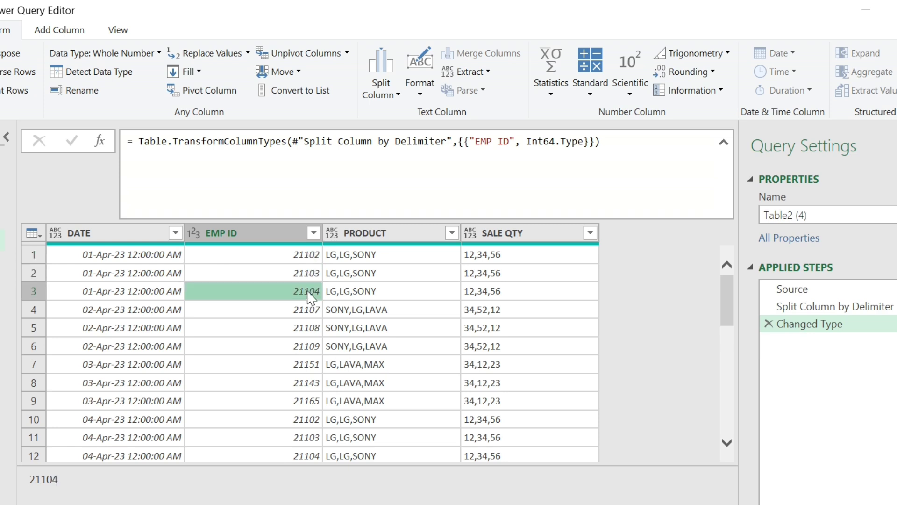
pyautogui.click(312, 256)
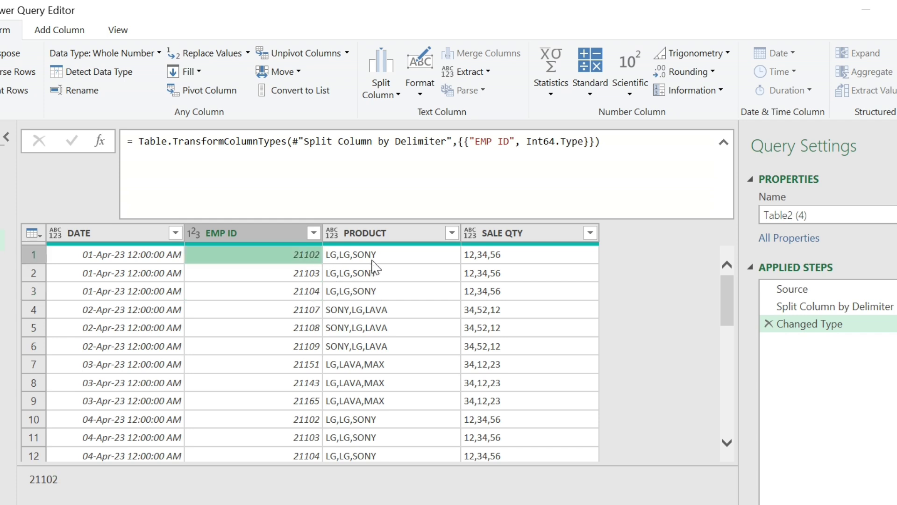
pyautogui.click(372, 230)
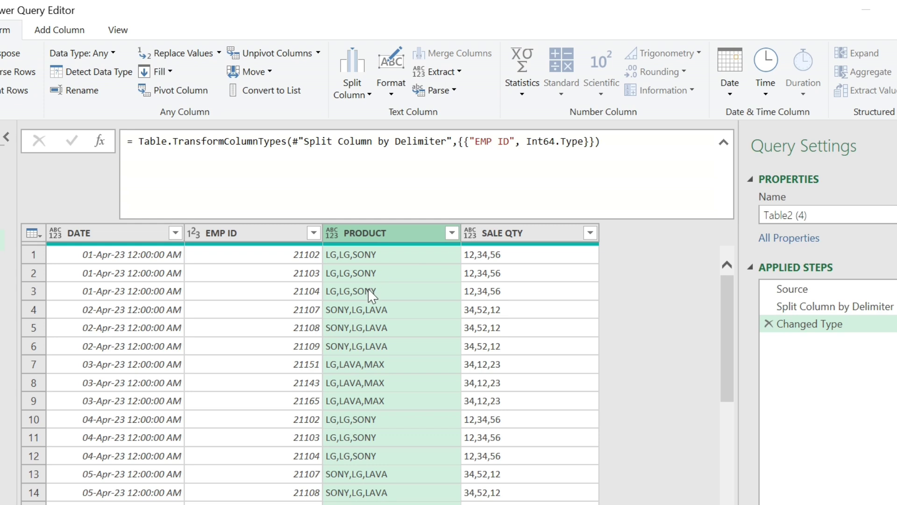
pyautogui.click(290, 256)
pyautogui.moveTo(287, 275); pyautogui.dragTo(287, 295)
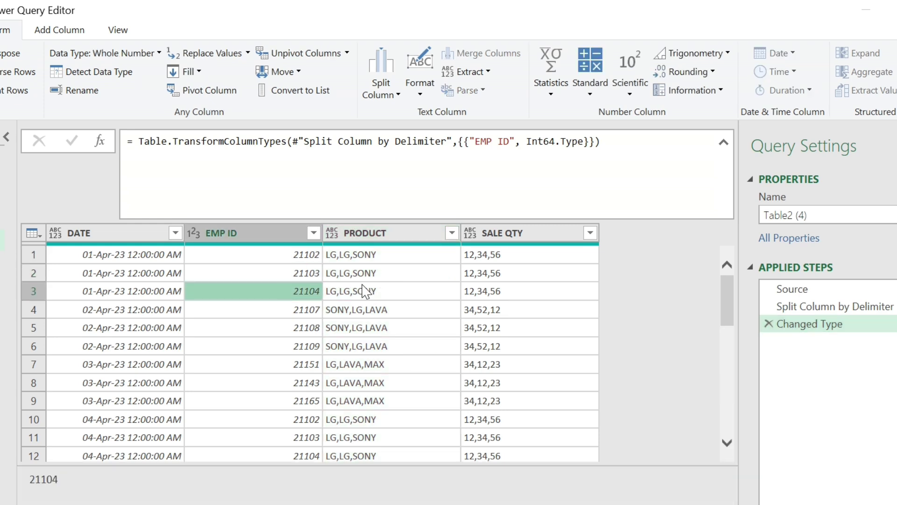
pyautogui.click(385, 252)
# - Split the PRODUCT column by comma at each occurrence of the delimiter, into rows
pyautogui.click(379, 231)
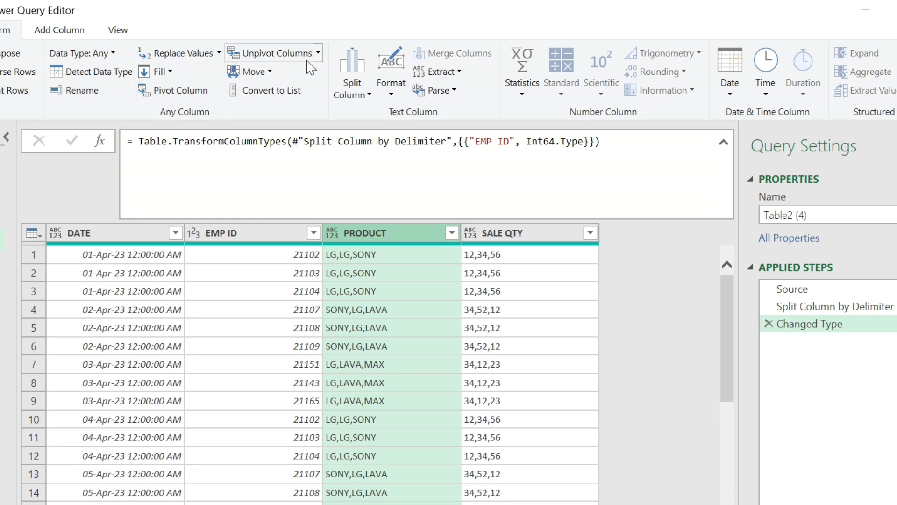
pyautogui.click(366, 96)
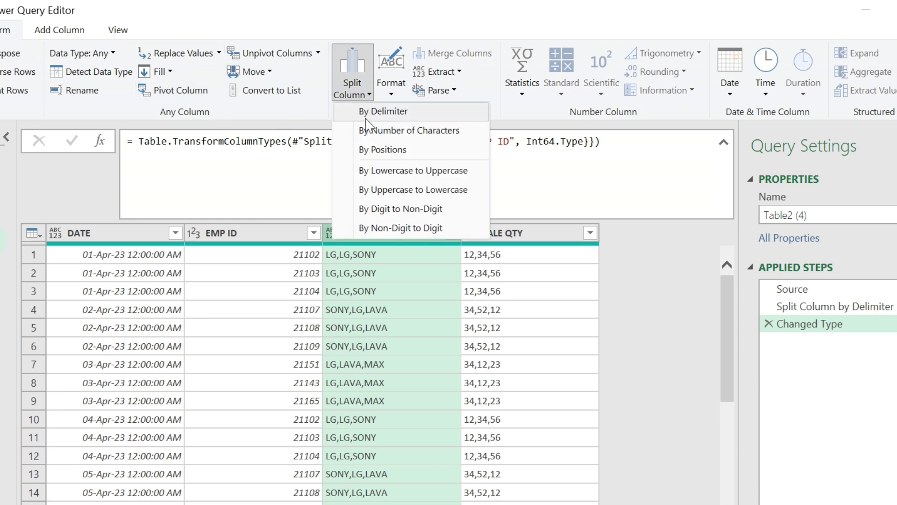
pyautogui.click(366, 118)
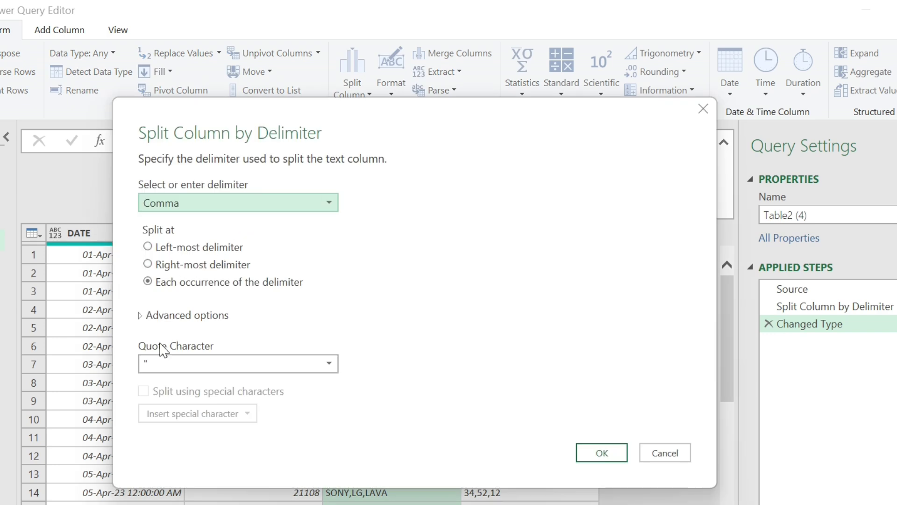
pyautogui.click(193, 318)
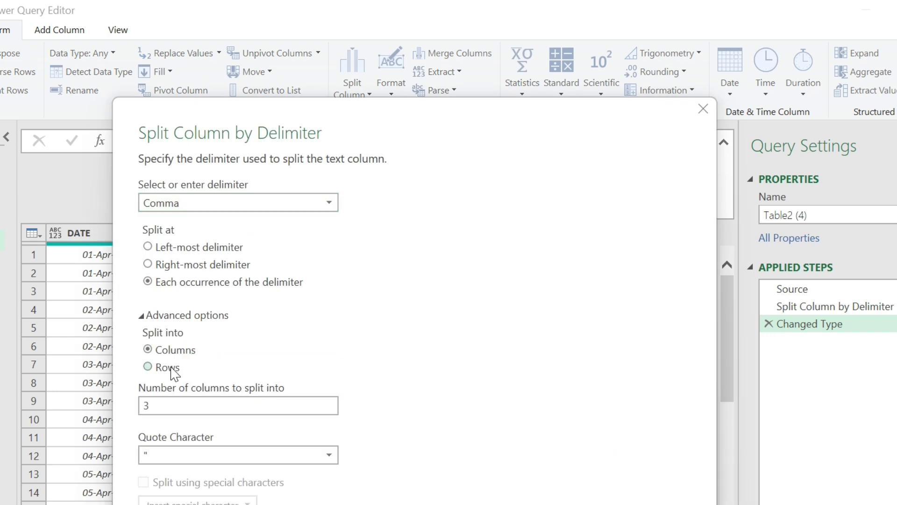
pyautogui.click(171, 368)
pyautogui.click(601, 500)
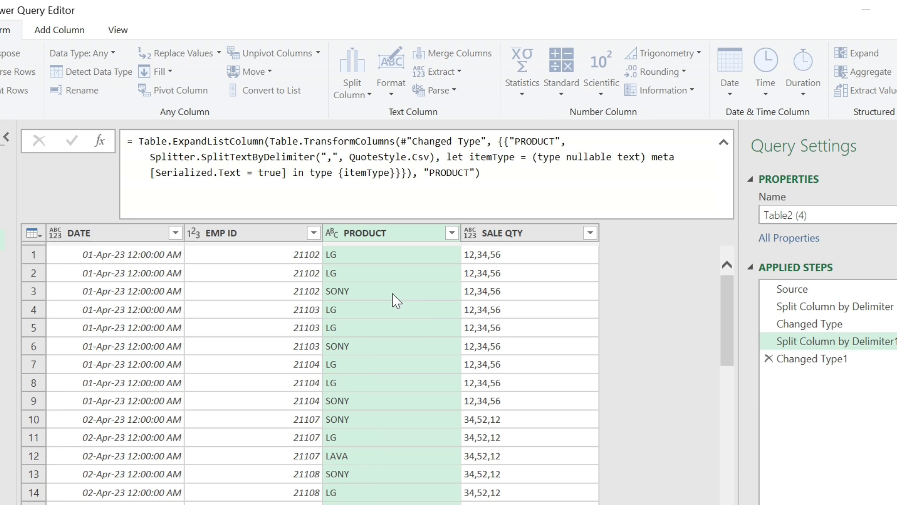
# - Examine the repeated EMP ID rows against their PRODUCT values, and check the first SALE QTY value
pyautogui.click(301, 256)
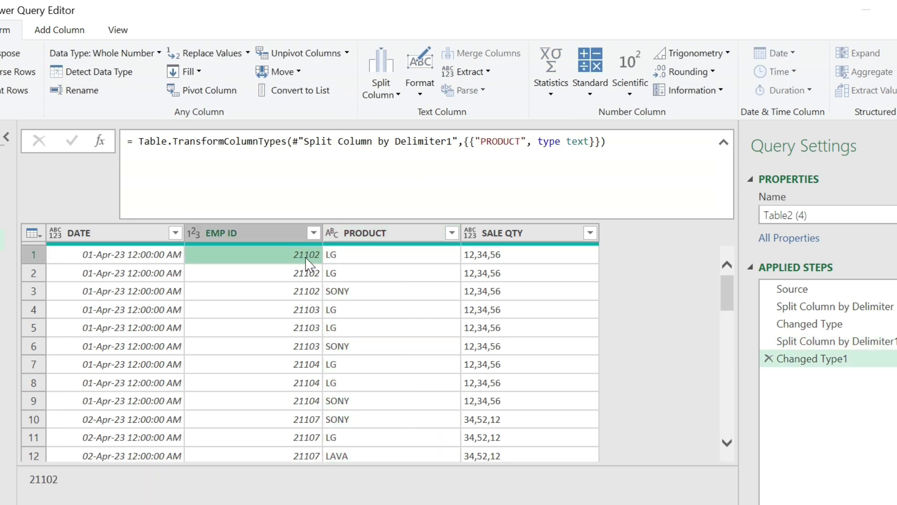
pyautogui.click(306, 294)
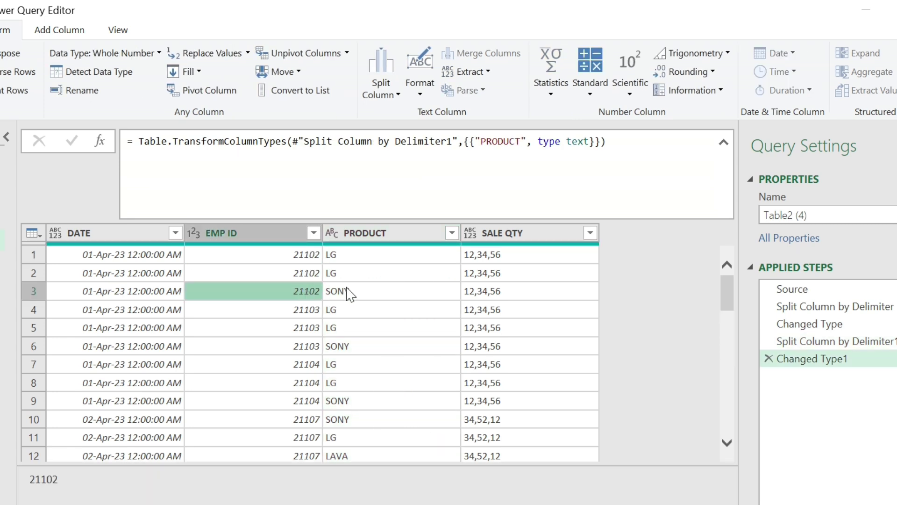
pyautogui.click(307, 314)
pyautogui.click(309, 331)
pyautogui.click(308, 347)
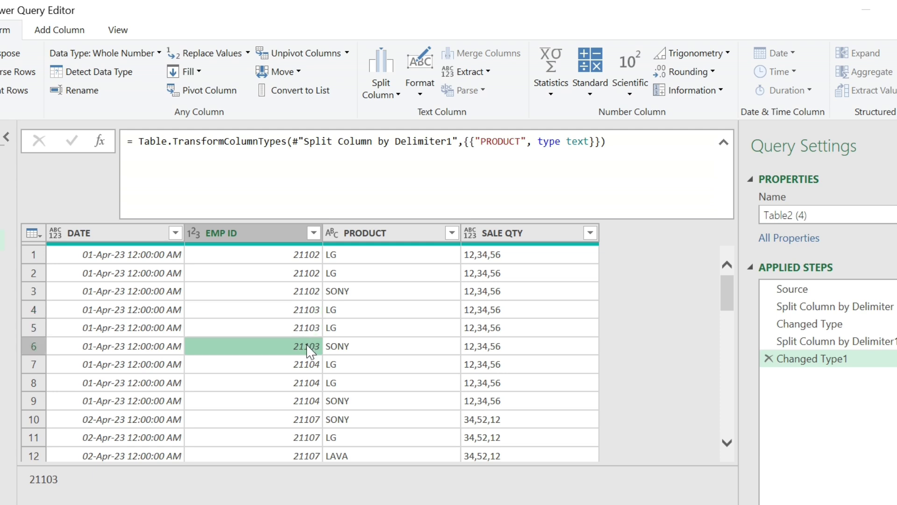
pyautogui.click(308, 367)
pyautogui.click(309, 388)
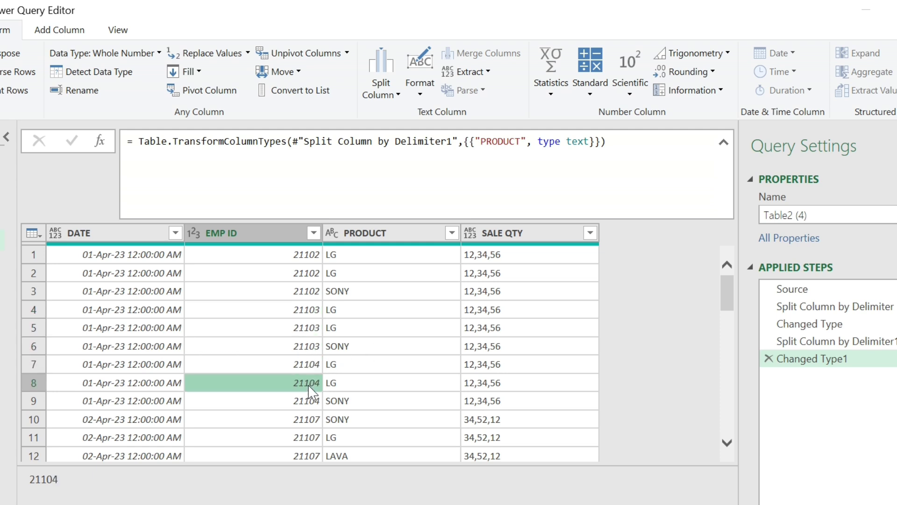
pyautogui.click(310, 402)
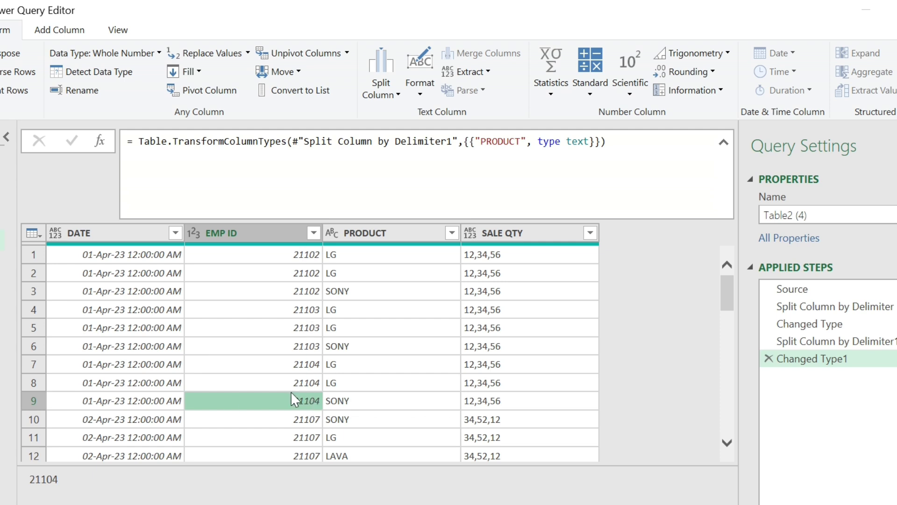
pyautogui.click(499, 257)
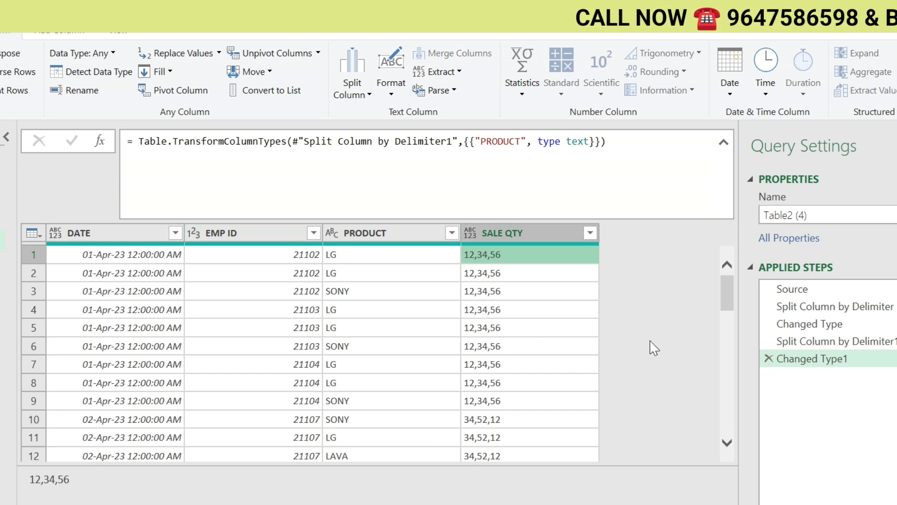
# - Delete every applied step after Source, including both column splits and type changes, and collapse the formula bar
pyautogui.click(769, 358)
pyautogui.click(769, 341)
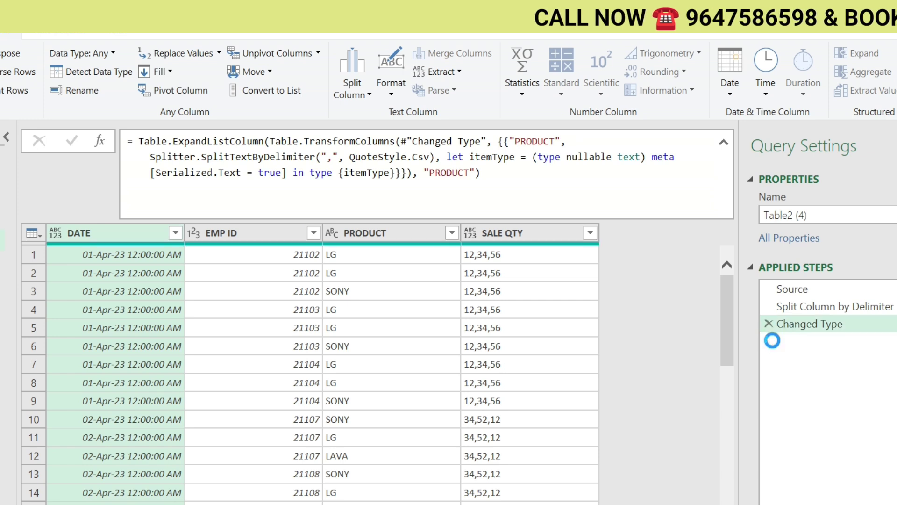
pyautogui.click(770, 324)
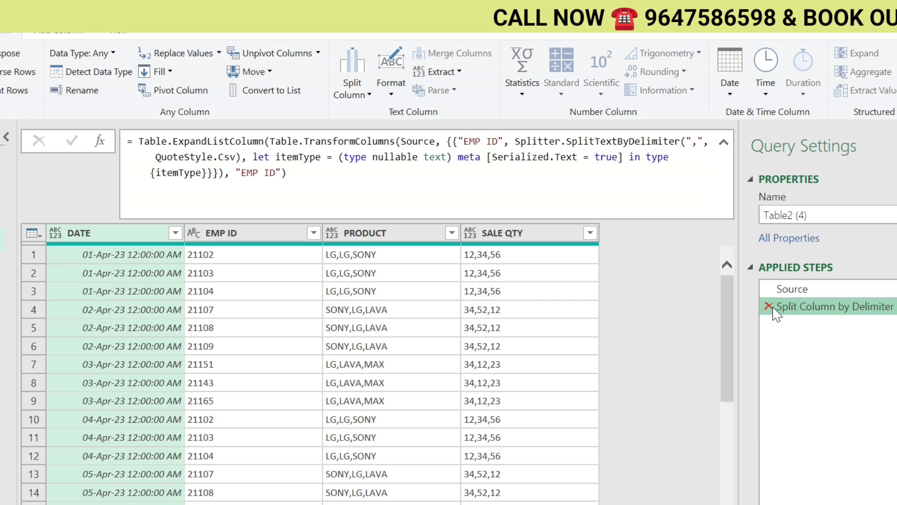
pyautogui.click(770, 306)
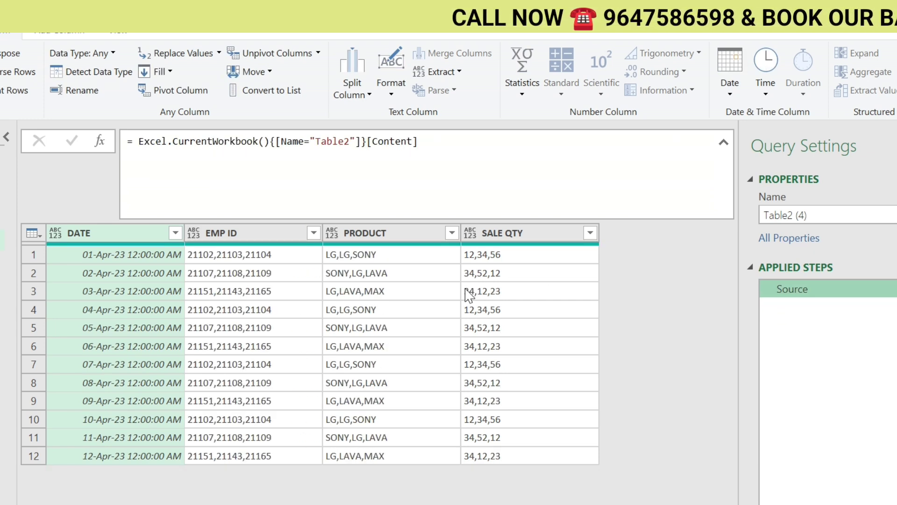
pyautogui.click(724, 142)
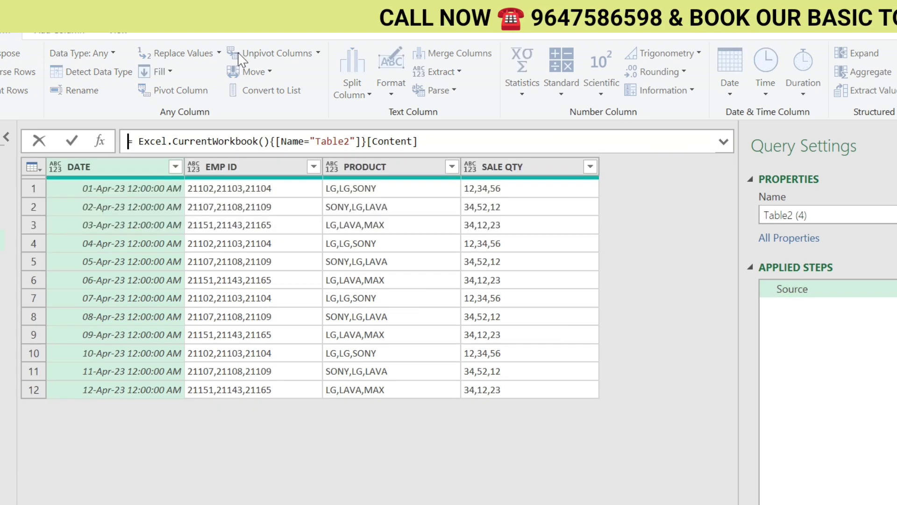
# - Start a new custom column and name it A
pyautogui.click(58, 32)
pyautogui.click(129, 232)
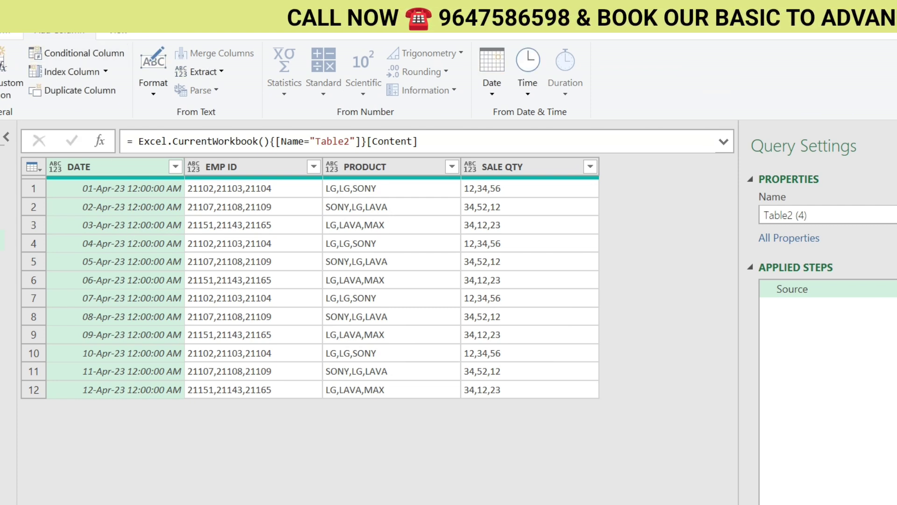
pyautogui.click(0, 70)
pyautogui.moveTo(297, 116); pyautogui.dragTo(457, 181)
pyautogui.doubleClick(397, 278)
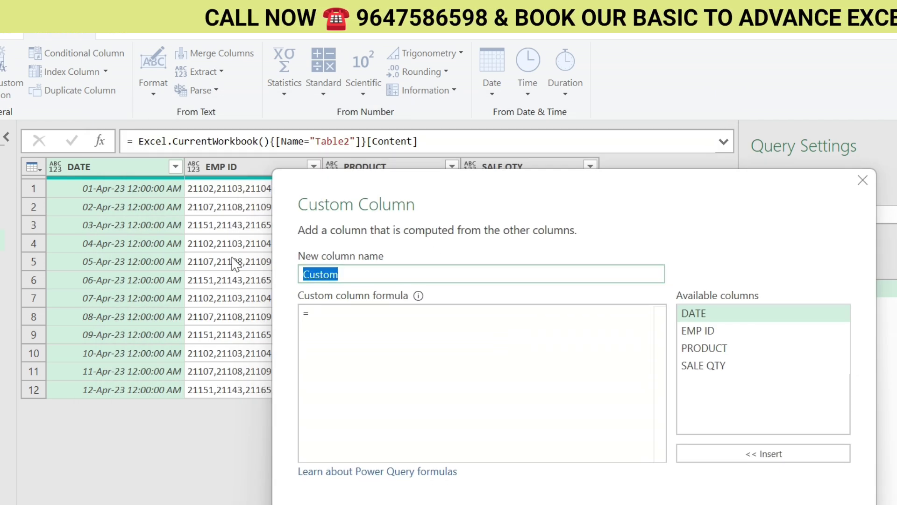
pyautogui.write('A')
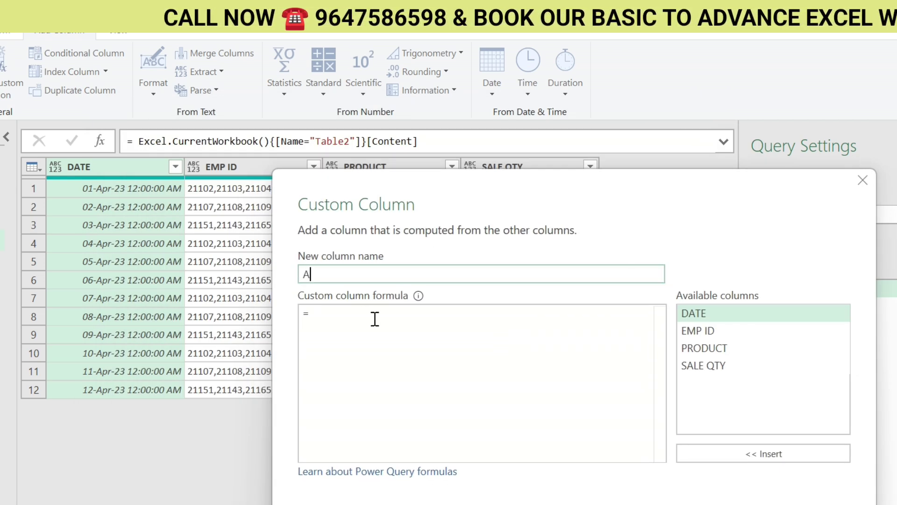
pyautogui.moveTo(391, 194); pyautogui.dragTo(402, 169)
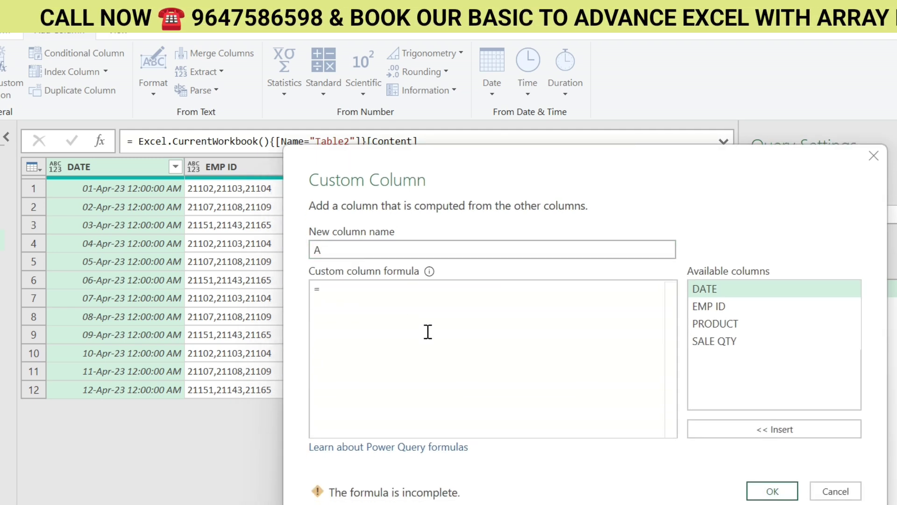
# - Give custom column A the formula Text.Split([EMP ID],",") and create it
pyautogui.write('T')
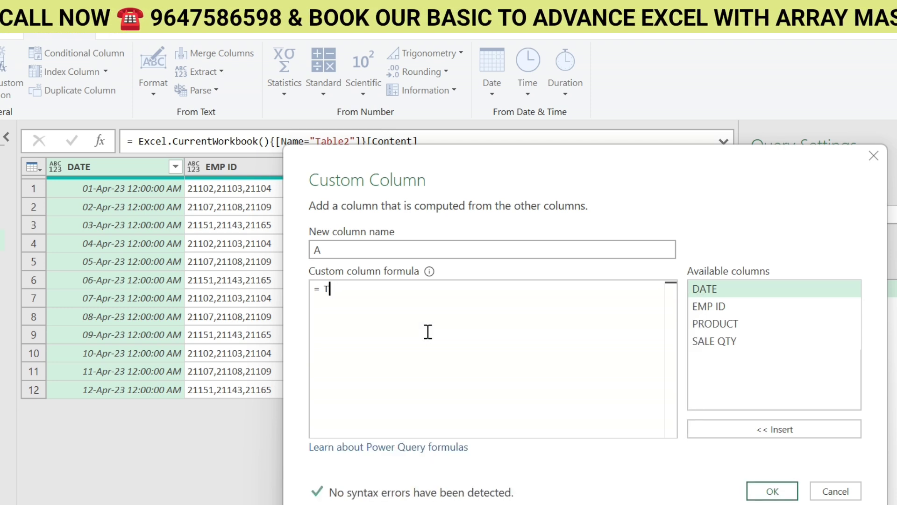
pyautogui.write('ext.Spi')
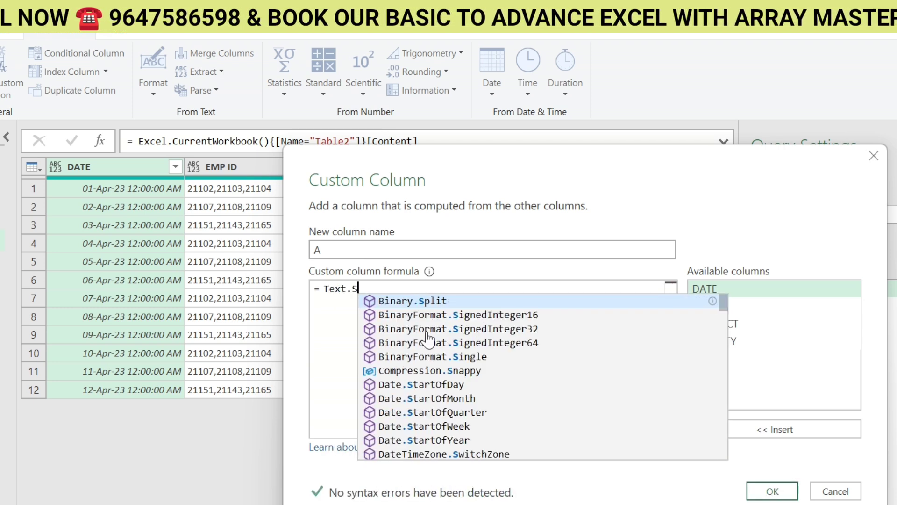
pyautogui.press('BackSpace')
pyautogui.press('BackSpace')
pyautogui.press('BackSpace')
pyautogui.write('S')
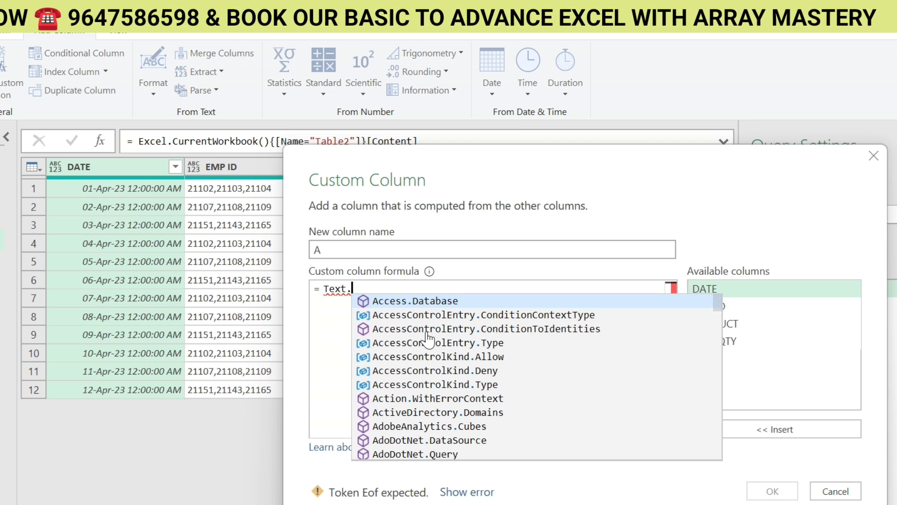
pyautogui.write('plit')
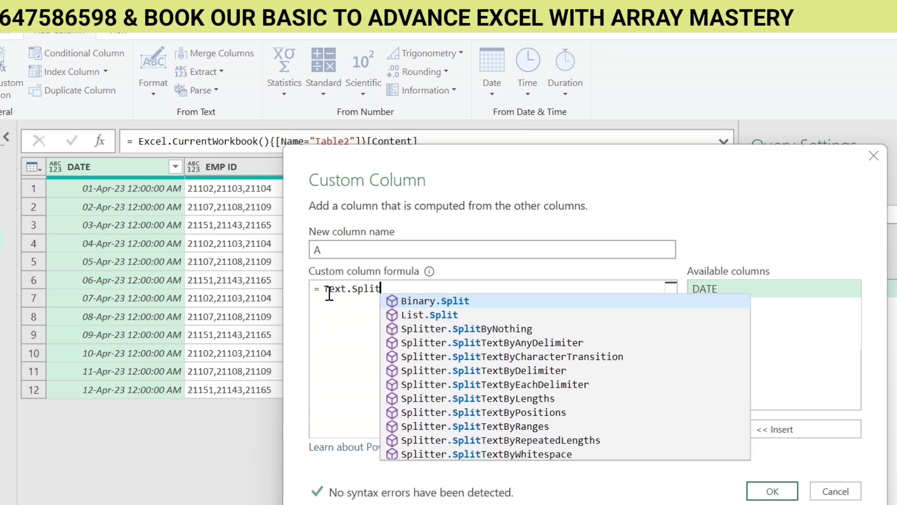
pyautogui.moveTo(355, 290)
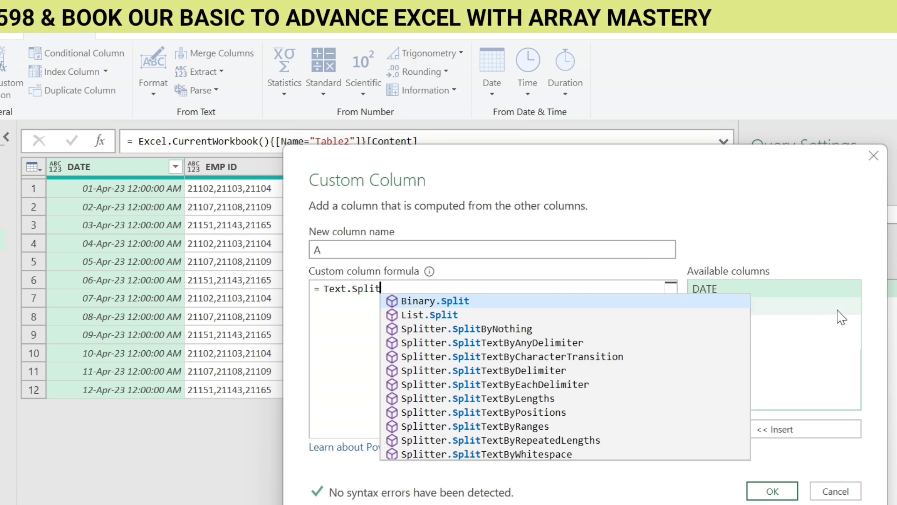
pyautogui.write('(')
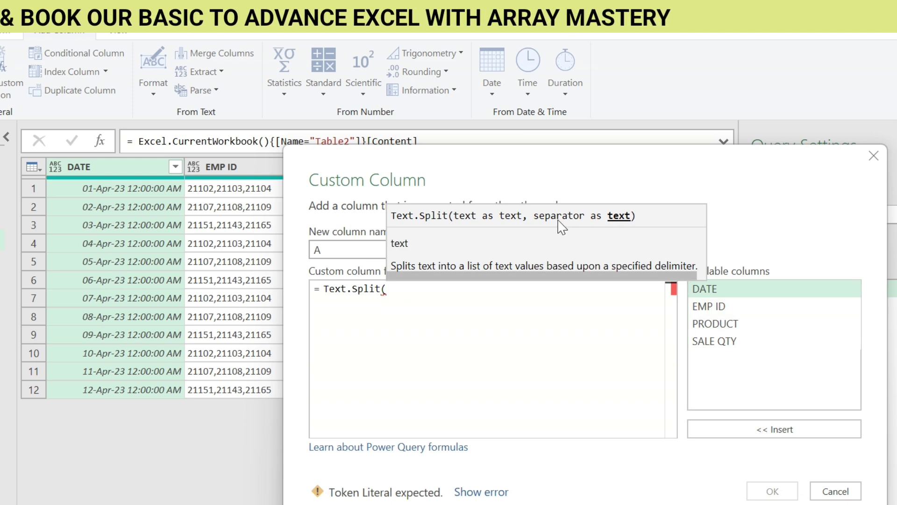
pyautogui.click(711, 306)
pyautogui.click(761, 431)
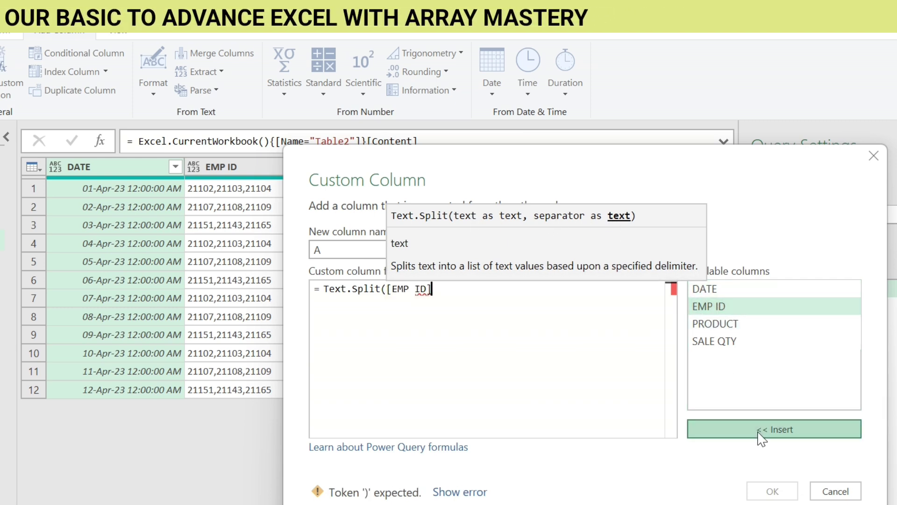
pyautogui.write(',')
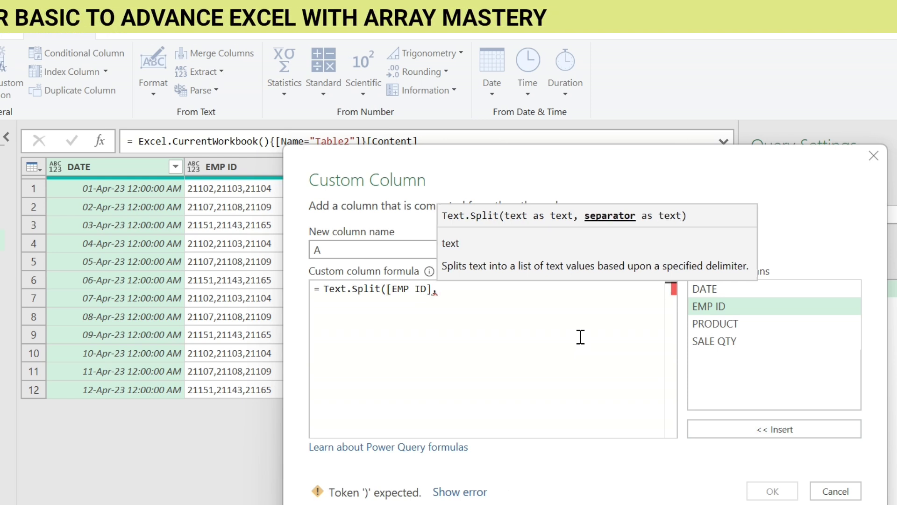
pyautogui.write('","')
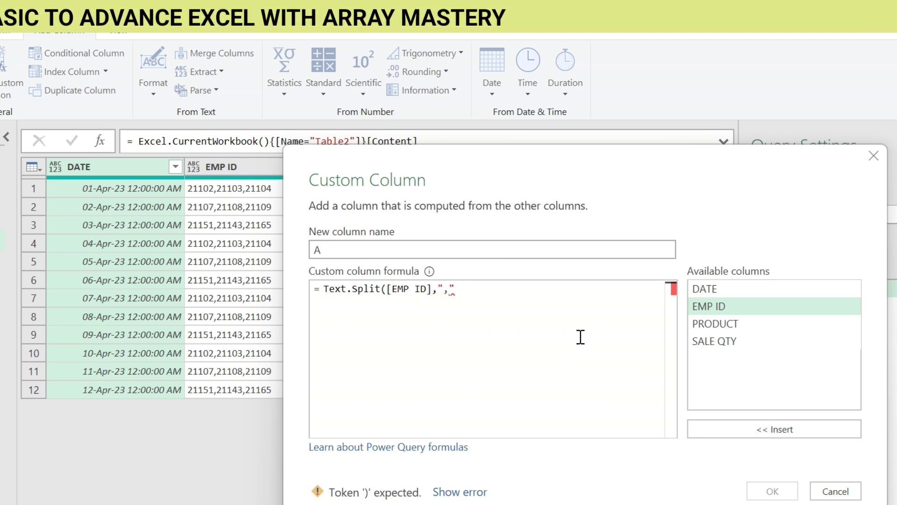
pyautogui.write(')')
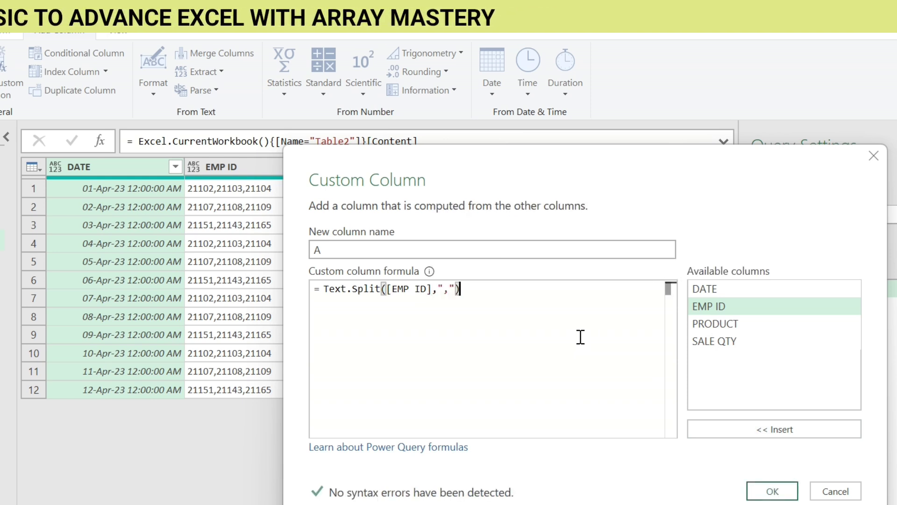
pyautogui.click(772, 491)
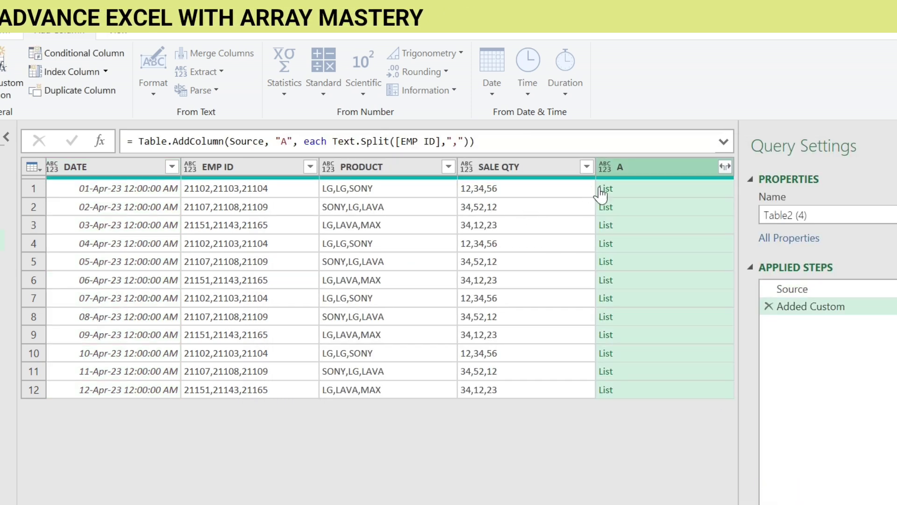
# - Preview the split EMP ID lists in the first two rows of column A
pyautogui.click(603, 189)
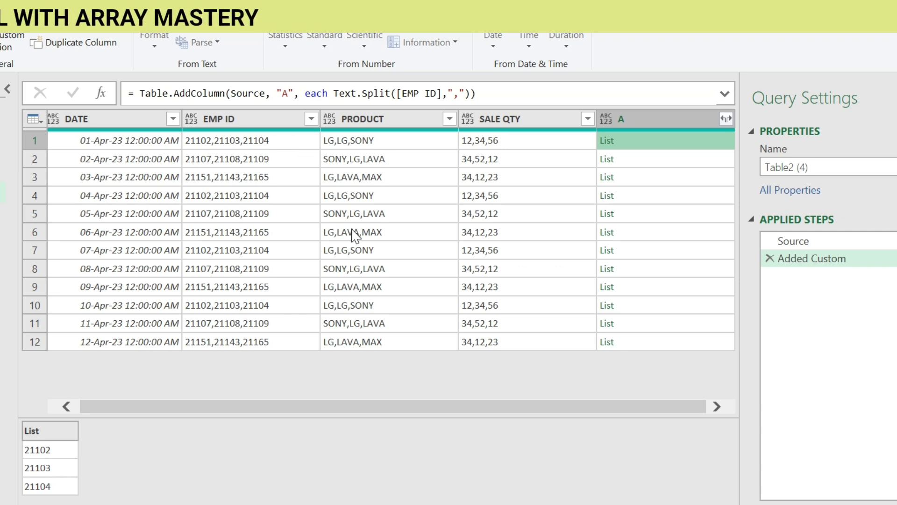
pyautogui.click(641, 163)
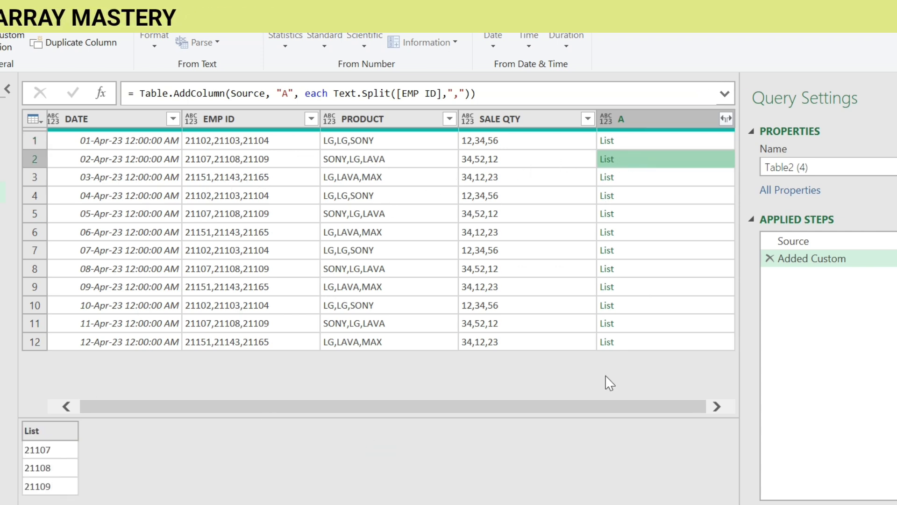
pyautogui.click(717, 407)
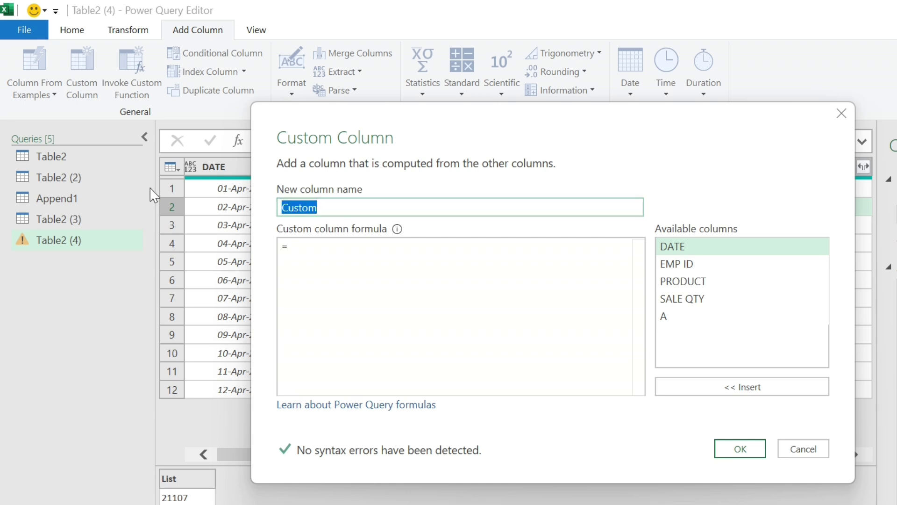
# - Add a custom column named B with the formula Text.Split([PRODUCT],",") and preview the list in its first row
pyautogui.write('B')
pyautogui.press('BackSpace')
pyautogui.write('B')
pyautogui.click(328, 251)
pyautogui.write('T')
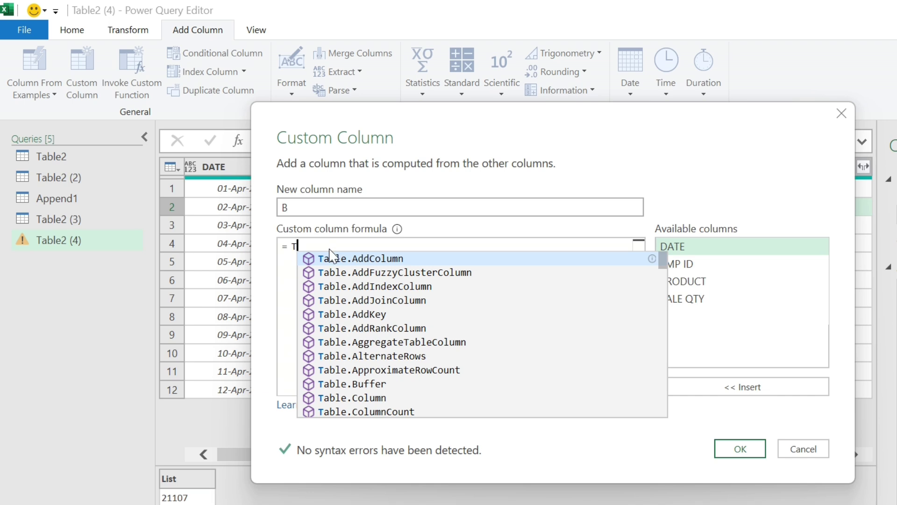
pyautogui.write('ext.Split(')
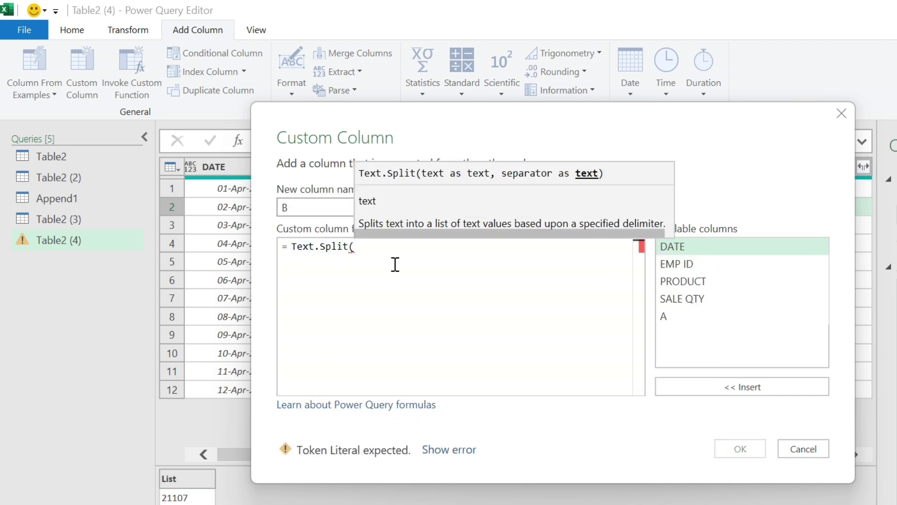
pyautogui.click(683, 281)
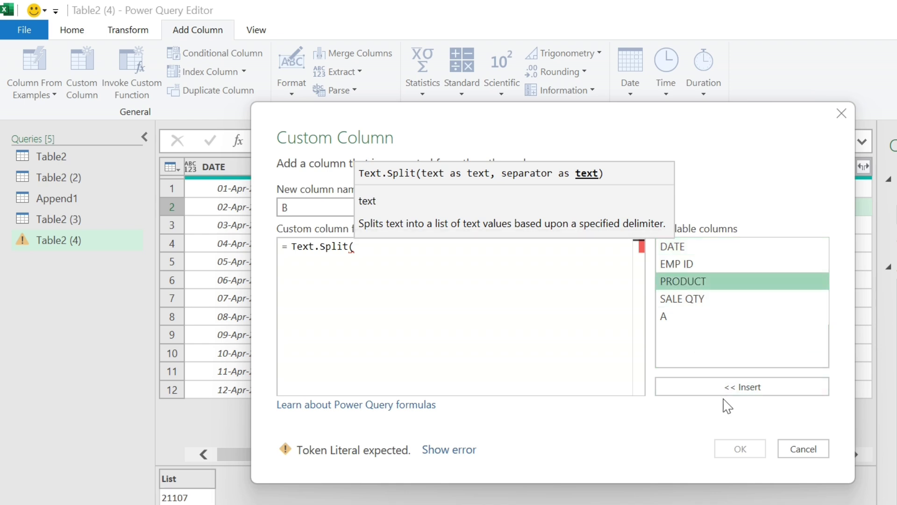
pyautogui.click(732, 392)
pyautogui.write('," ')
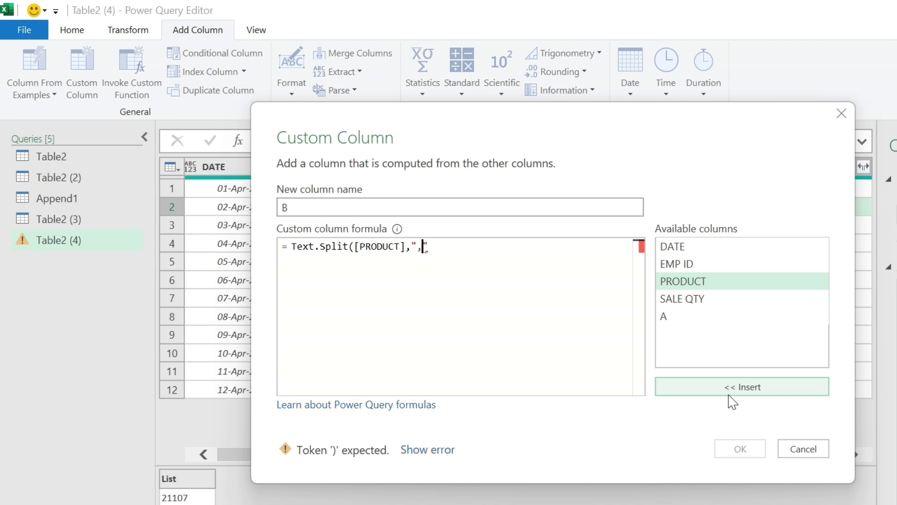
pyautogui.write(')')
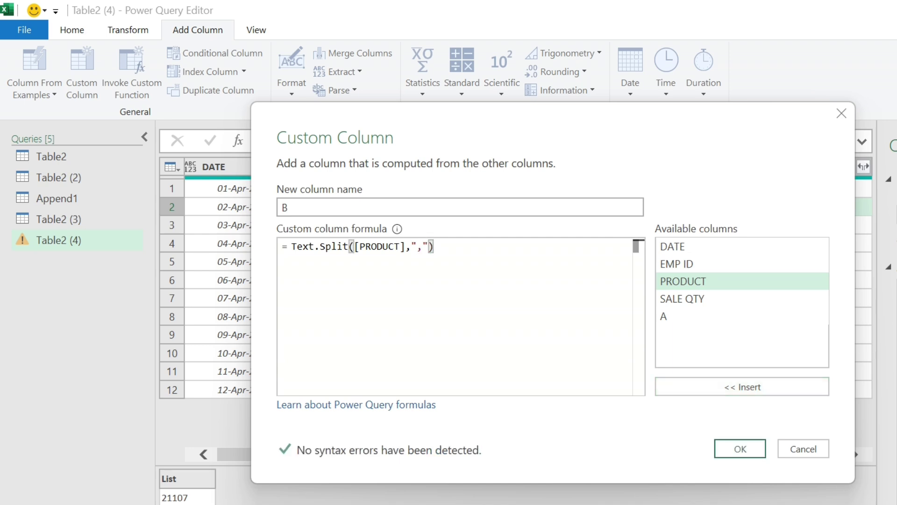
pyautogui.click(737, 449)
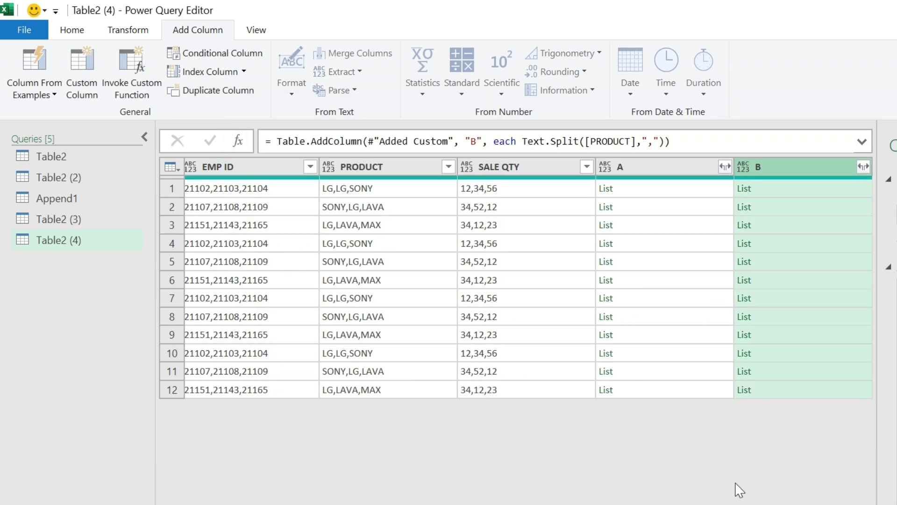
pyautogui.click(786, 190)
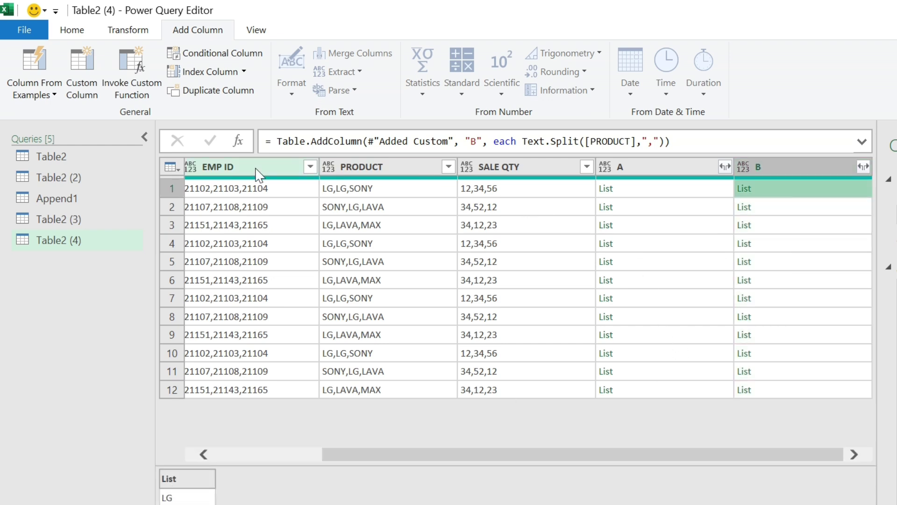
# - Remove the original EMP ID and PRODUCT columns from the Table2 (4) query
pyautogui.rightClick(237, 166)
pyautogui.click(275, 198)
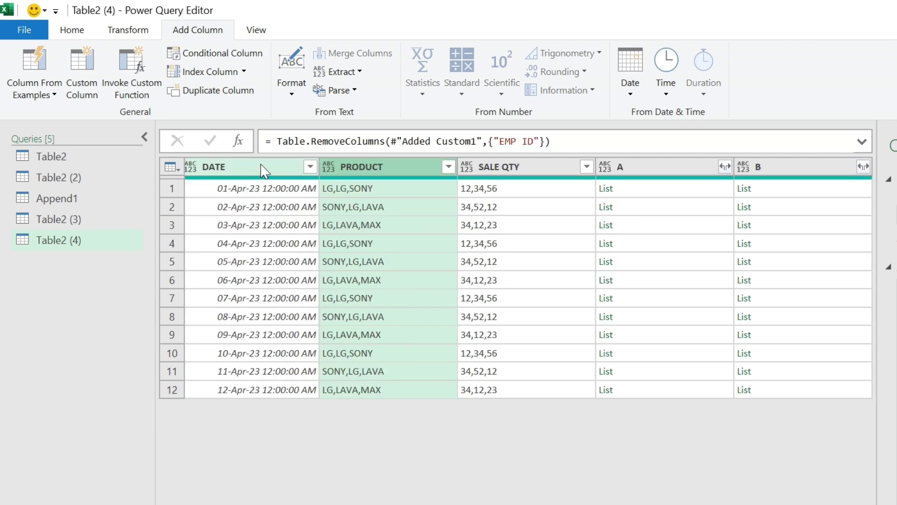
pyautogui.rightClick(347, 167)
pyautogui.click(423, 203)
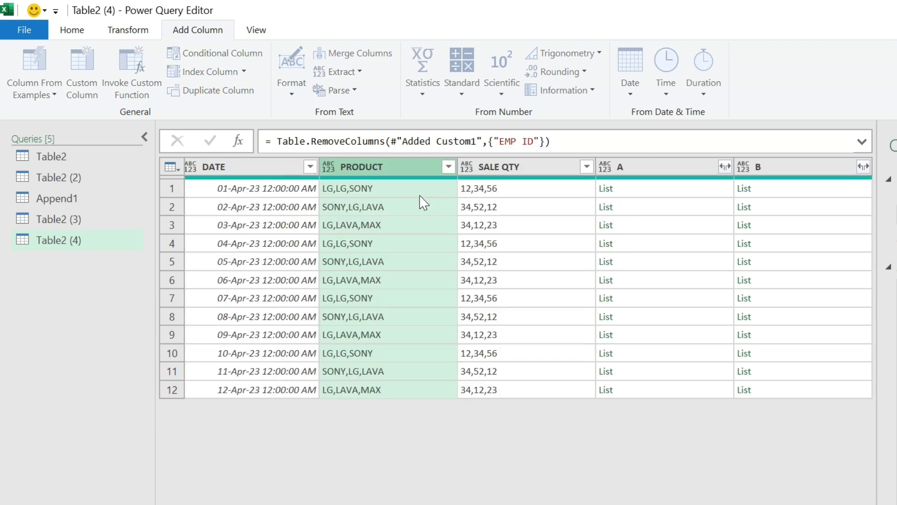
pyautogui.click(511, 189)
pyautogui.click(640, 196)
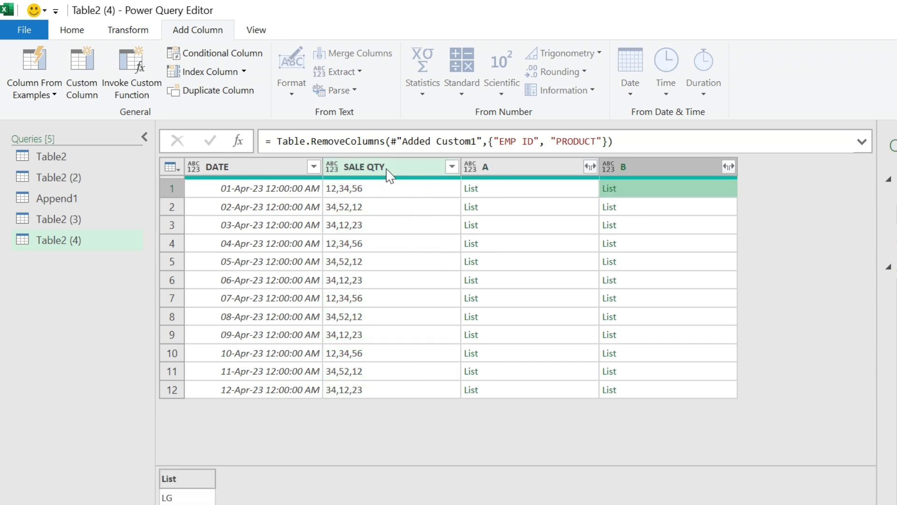
# - Start a new custom column and name it C
pyautogui.click(77, 94)
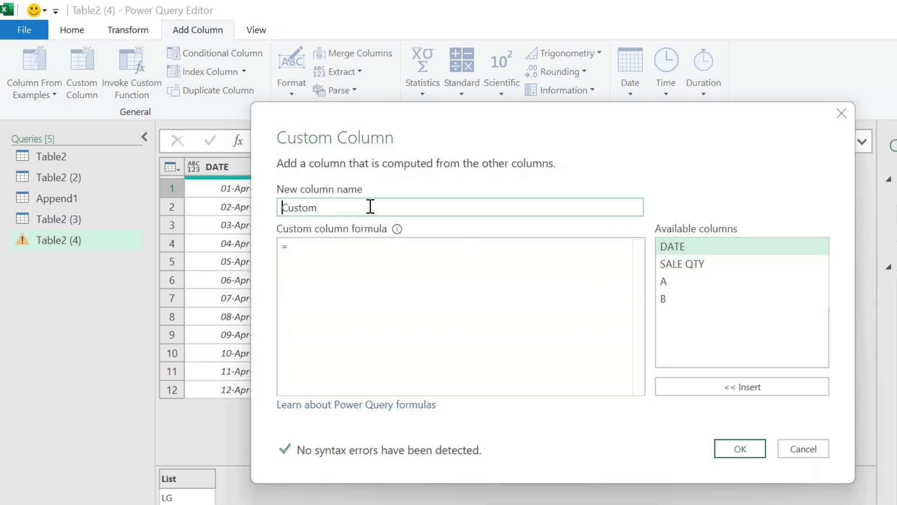
pyautogui.doubleClick(369, 206)
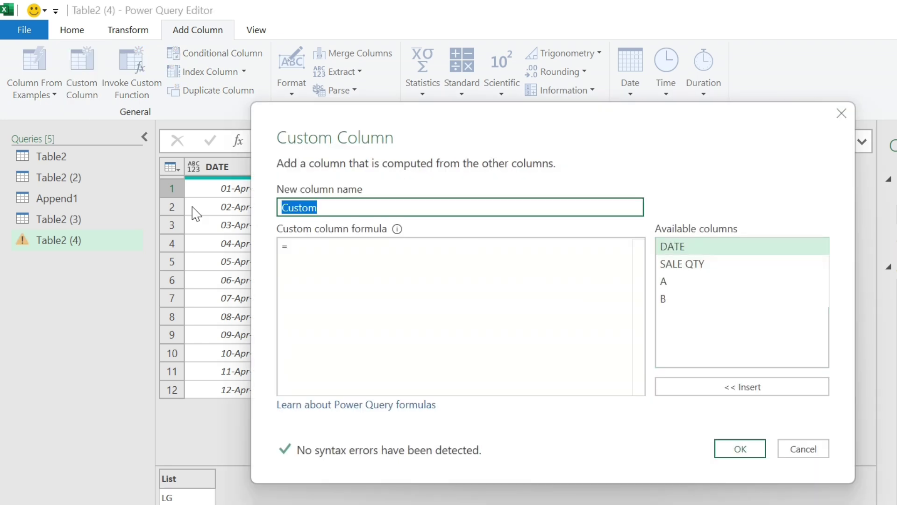
pyautogui.write('C')
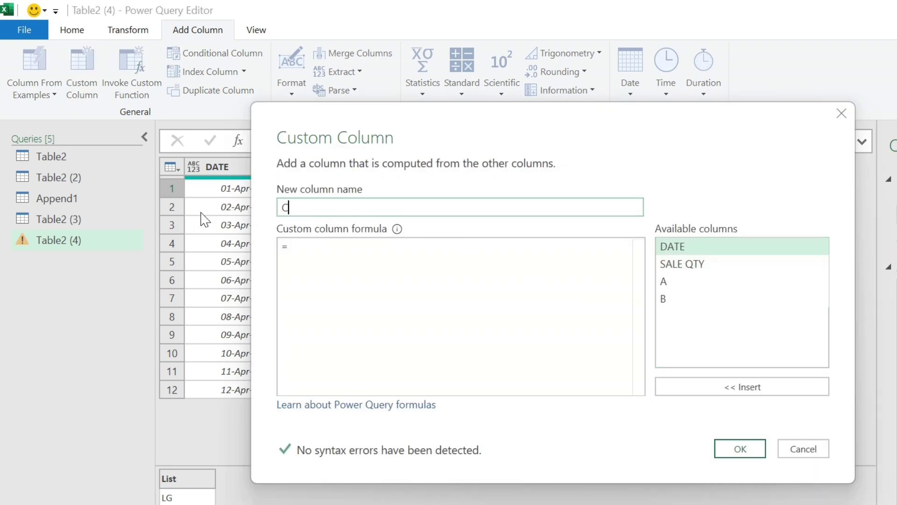
# - Give custom column C the formula Text.Split([SALE QTY],",") and create it
pyautogui.click(363, 259)
pyautogui.write('T')
pyautogui.press('BackSpace')
pyautogui.write('Text.Sp')
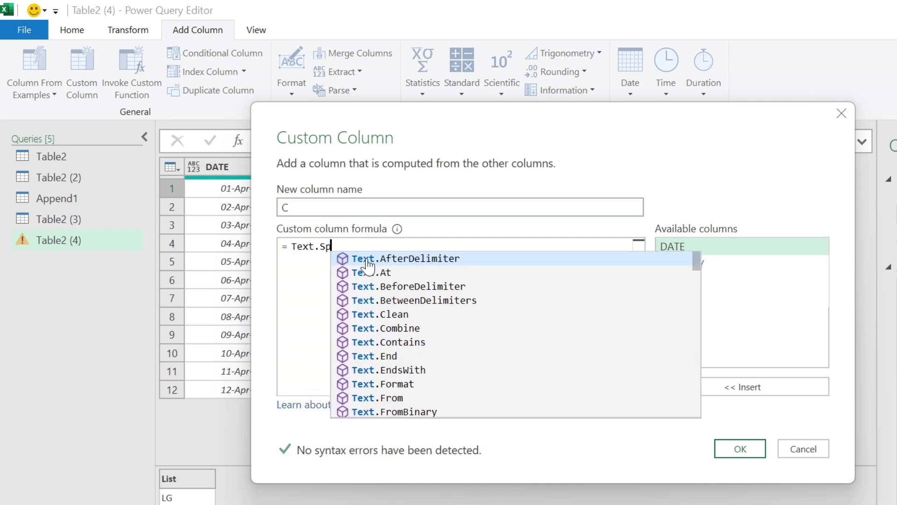
pyautogui.write('lit(')
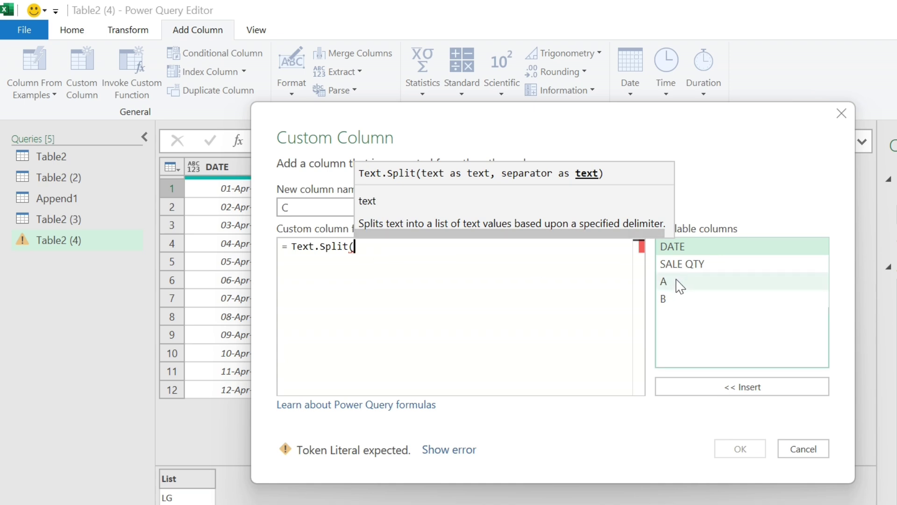
pyautogui.click(682, 264)
pyautogui.click(706, 388)
pyautogui.write(',","')
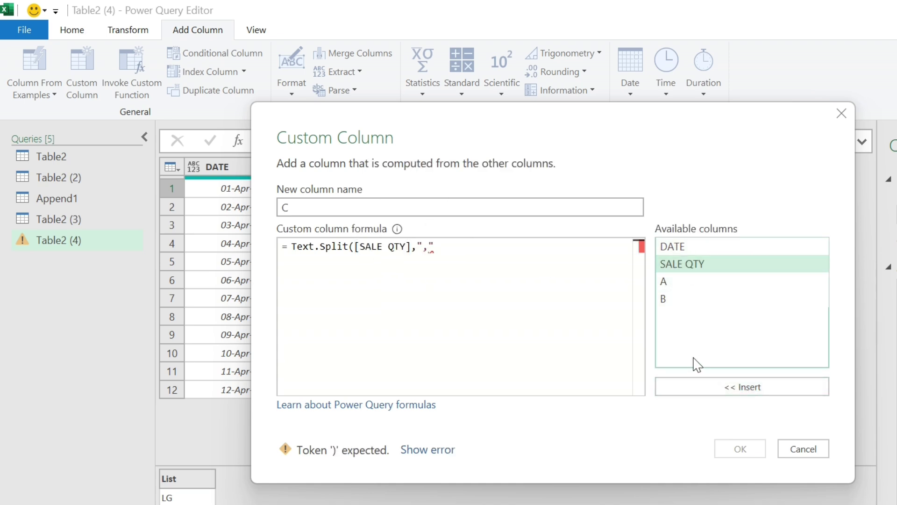
pyautogui.write(')')
pyautogui.click(740, 448)
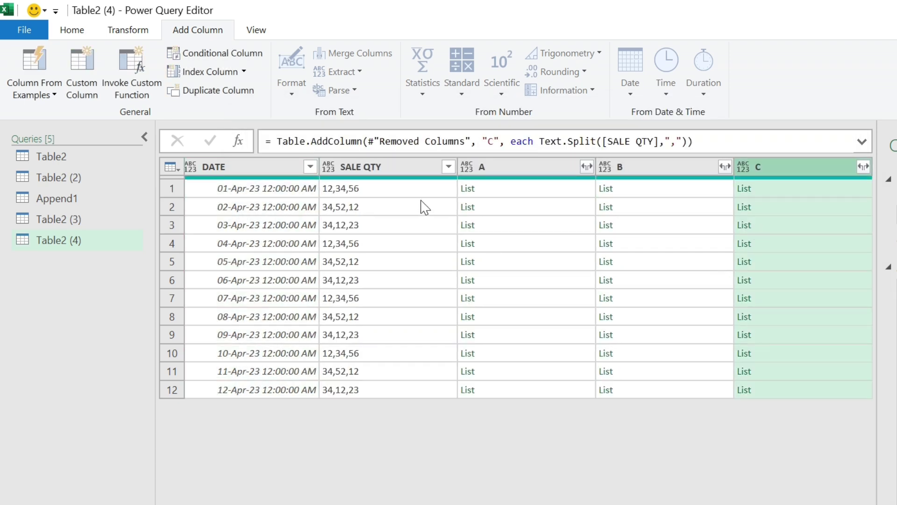
# - Remove the original SALE QTY column from the query
pyautogui.click(365, 164)
pyautogui.rightClick(365, 164)
pyautogui.click(396, 197)
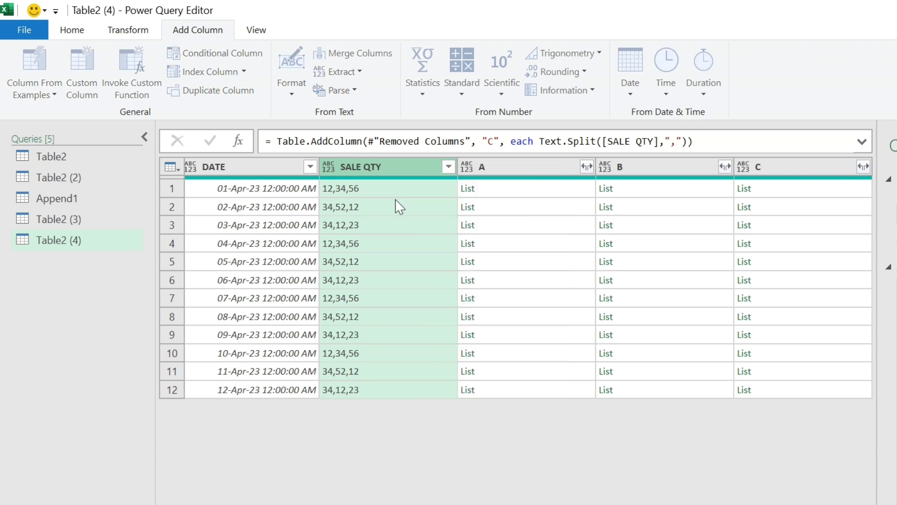
# - Preview the split lists in the first row of columns A, B and C and compare their items
pyautogui.click(405, 192)
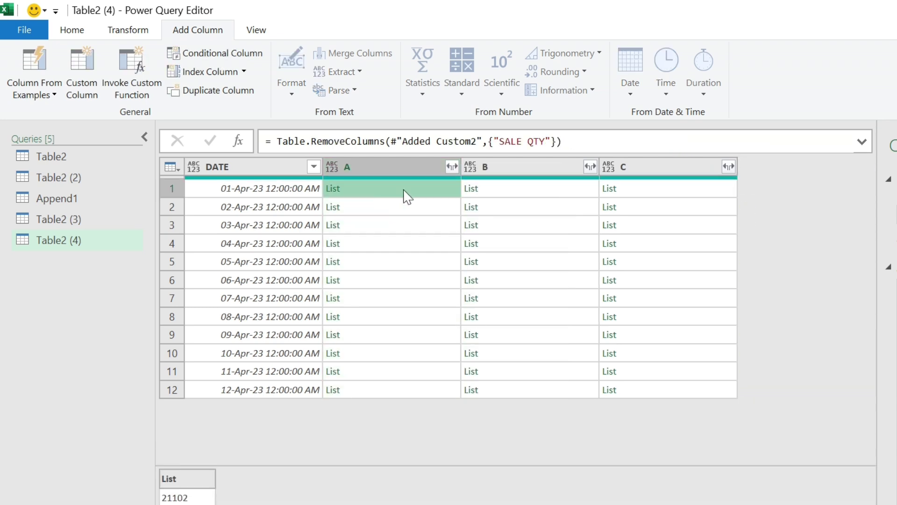
pyautogui.click(498, 193)
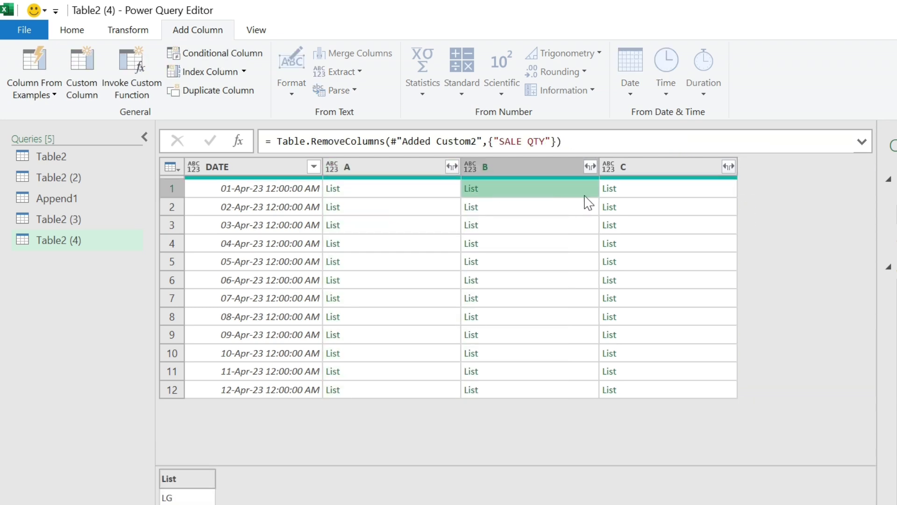
pyautogui.click(377, 166)
pyautogui.click(507, 170)
pyautogui.click(671, 171)
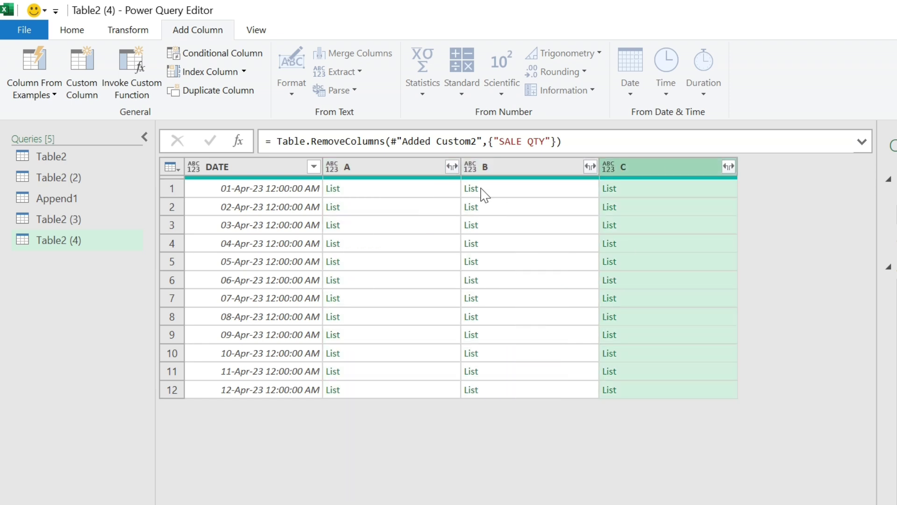
pyautogui.click(372, 192)
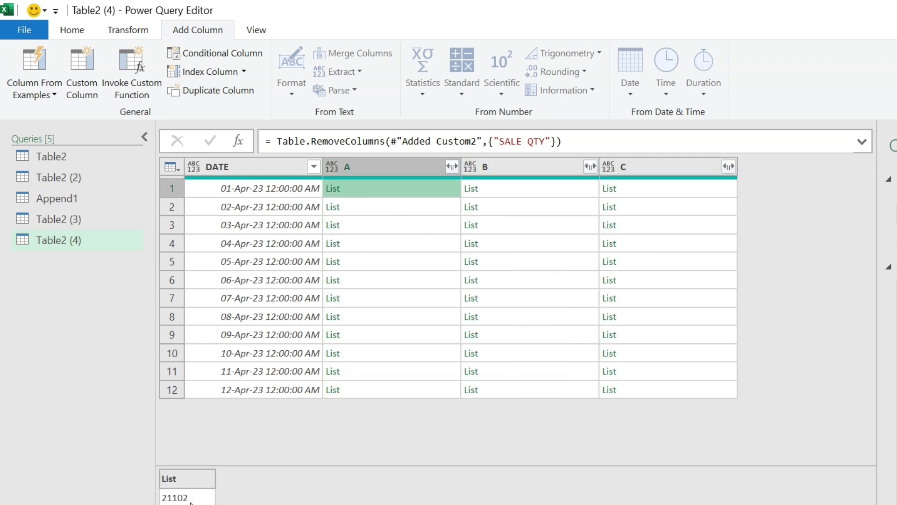
pyautogui.click(531, 192)
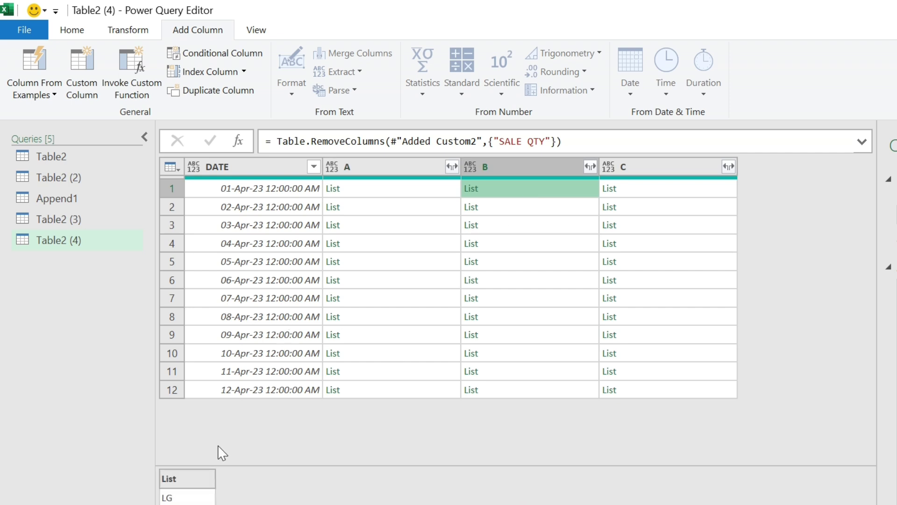
pyautogui.click(644, 192)
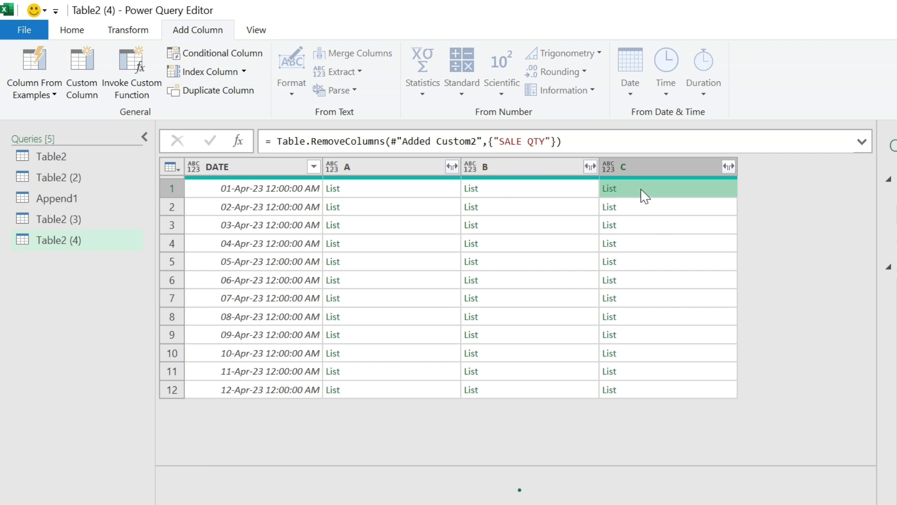
pyautogui.click(381, 192)
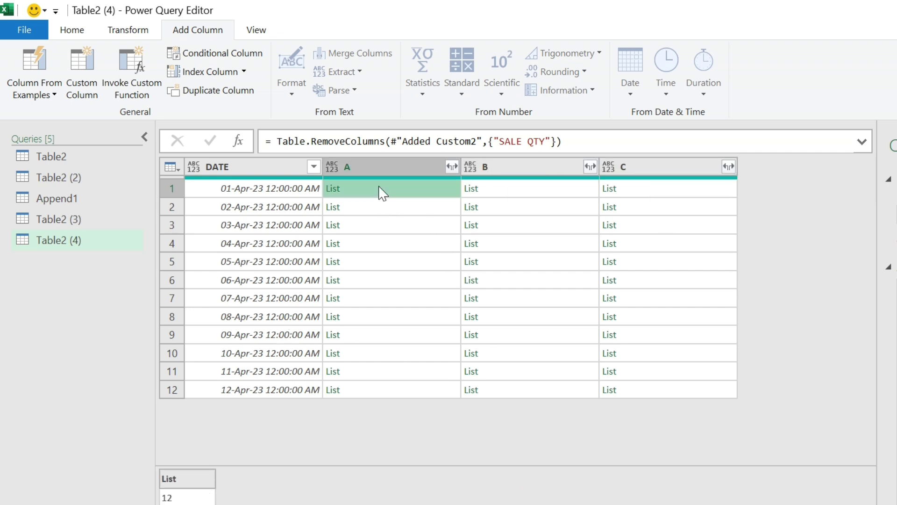
pyautogui.click(532, 192)
pyautogui.click(654, 192)
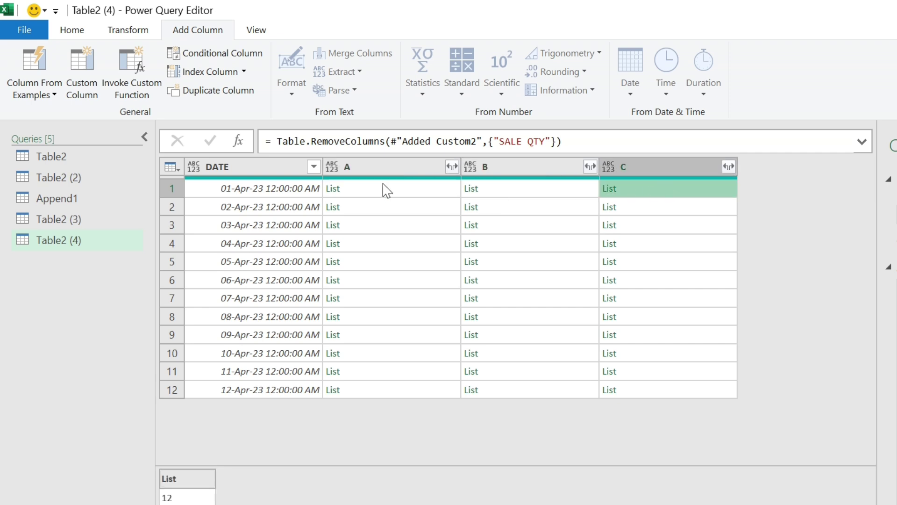
pyautogui.click(369, 189)
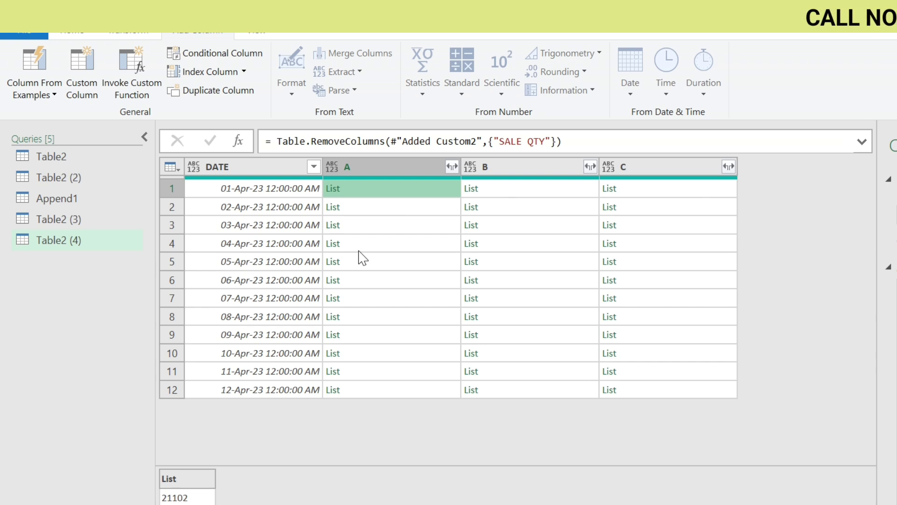
# - Start another custom column, keeping the name Custom, and begin its formula with Table.FromColumns(
pyautogui.click(96, 73)
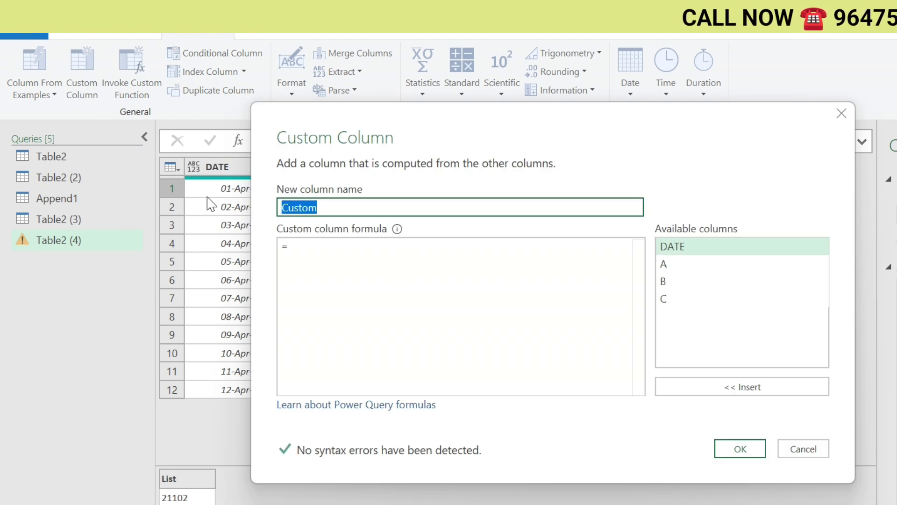
pyautogui.click(322, 244)
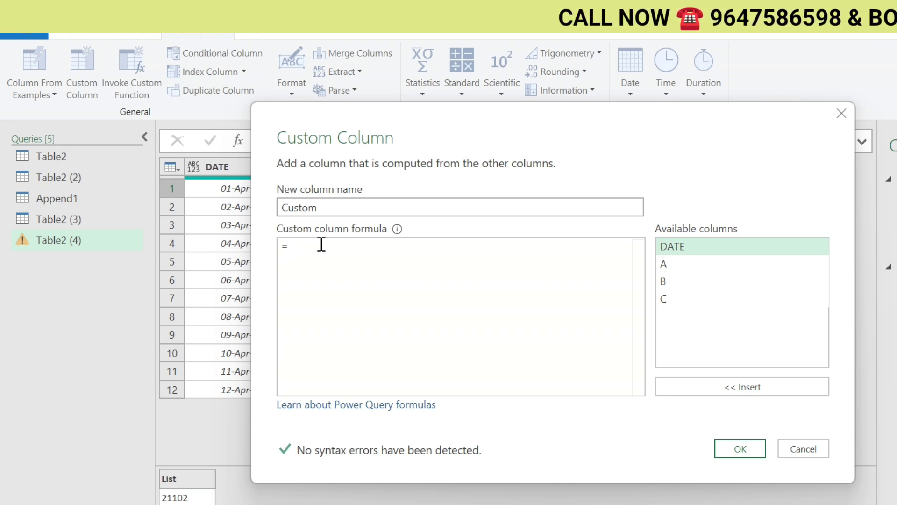
pyautogui.write('Table')
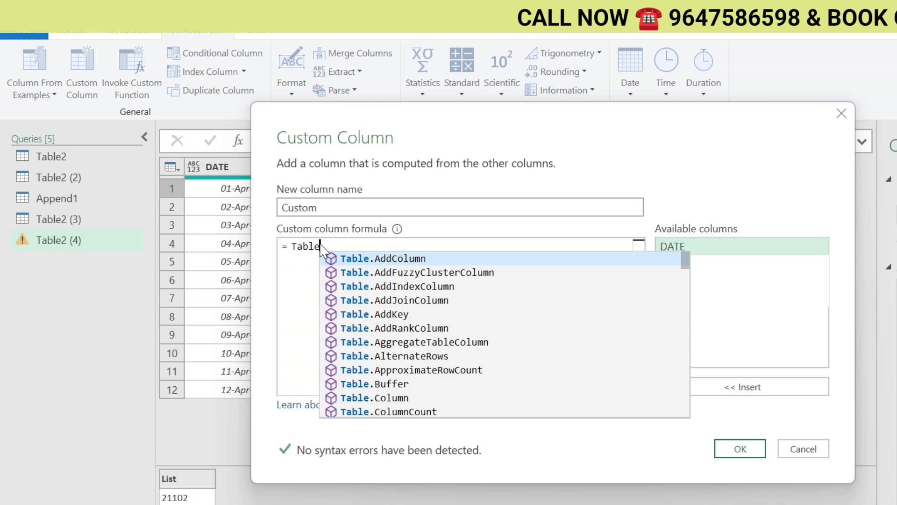
pyautogui.write('.From')
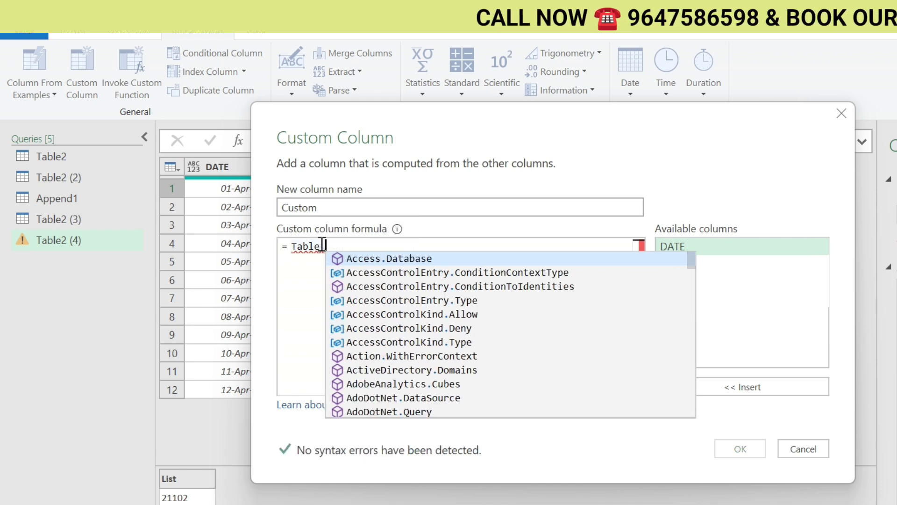
pyautogui.write('Co')
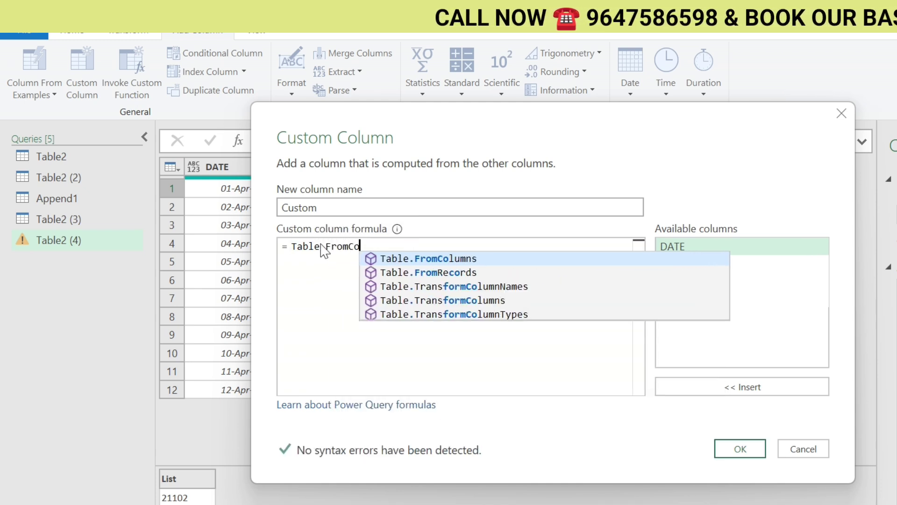
pyautogui.click(436, 265)
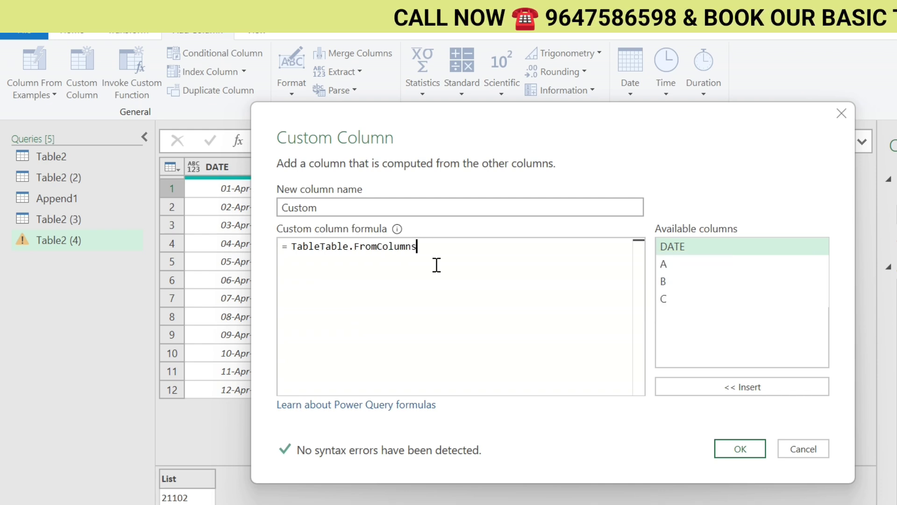
pyautogui.press('BackSpace')
pyautogui.press('BackSpace')
pyautogui.press('BackSpace')
pyautogui.press('BackSpace')
pyautogui.press('BackSpace')
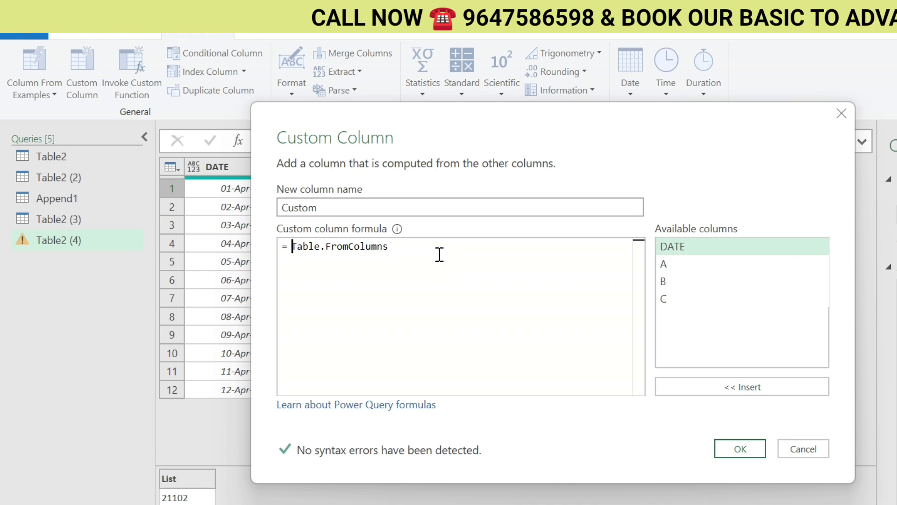
pyautogui.write('(')
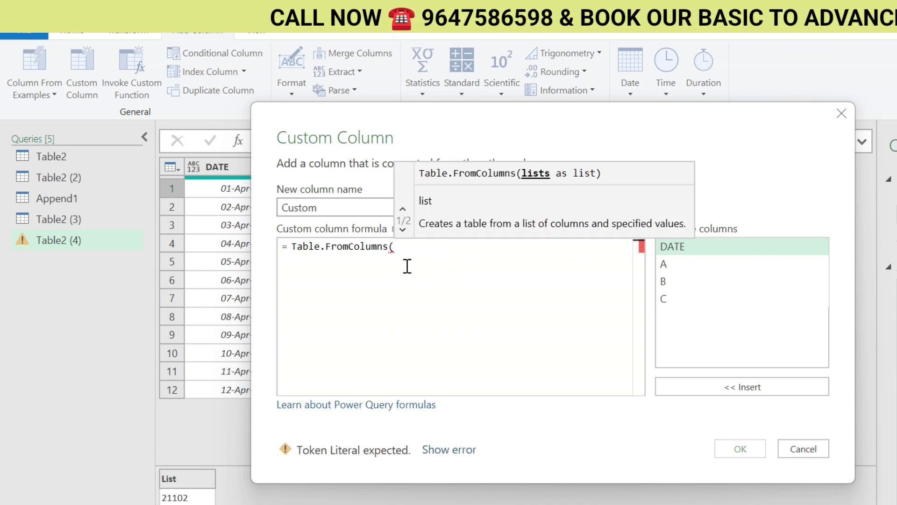
pyautogui.click(676, 269)
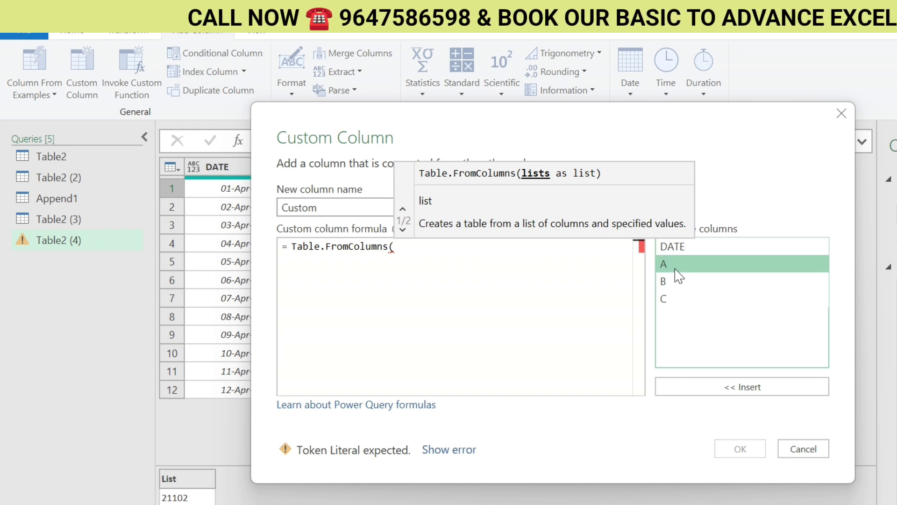
pyautogui.click(755, 391)
pyautogui.write(',')
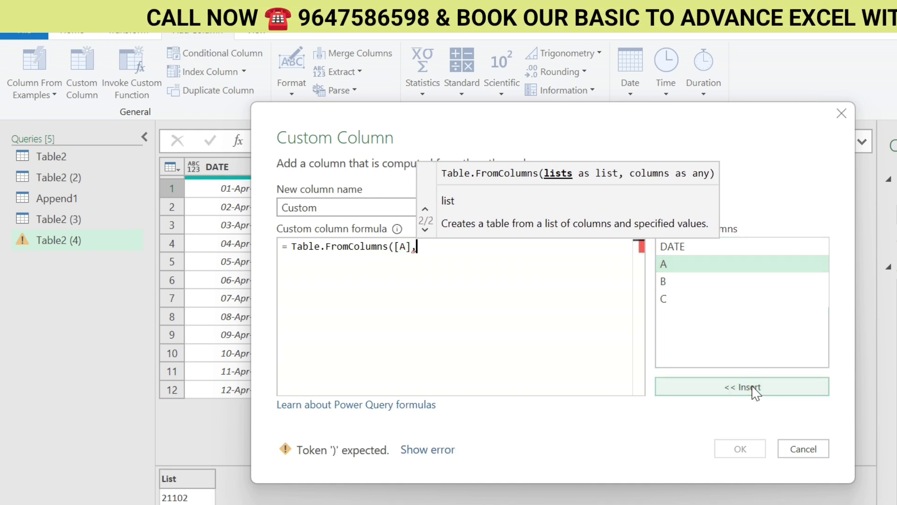
pyautogui.press('BackSpace')
pyautogui.press('BackSpace')
pyautogui.press('BackSpace')
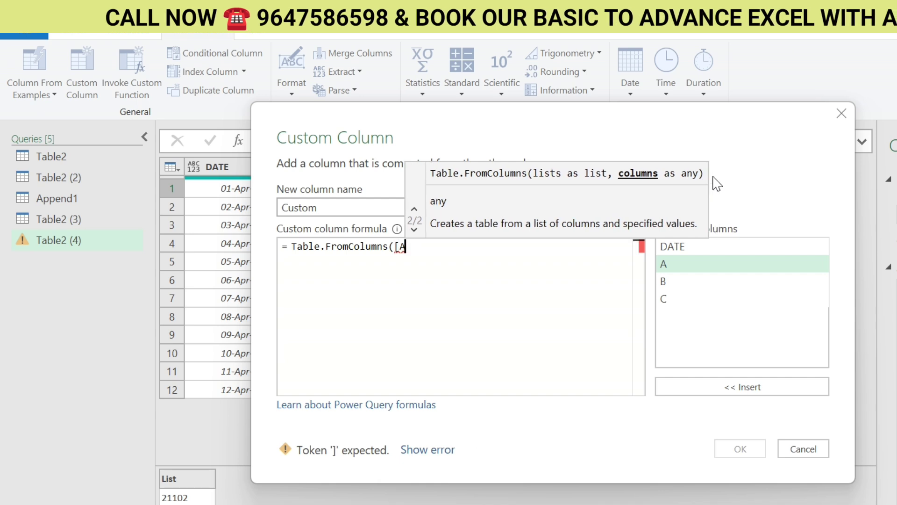
pyautogui.press('BackSpace')
# - Pass columns A, B and C to Table.FromColumns as the list {[A],[B],[C]}
pyautogui.write('{')
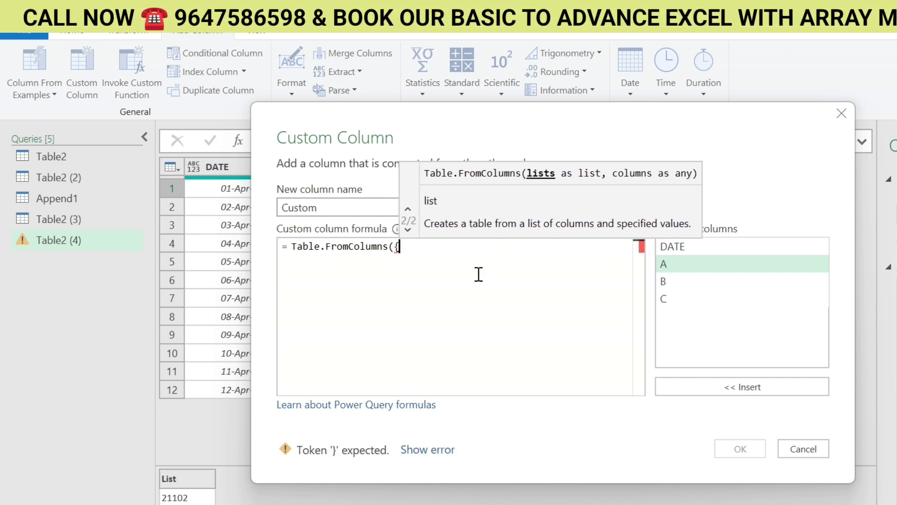
pyautogui.click(681, 265)
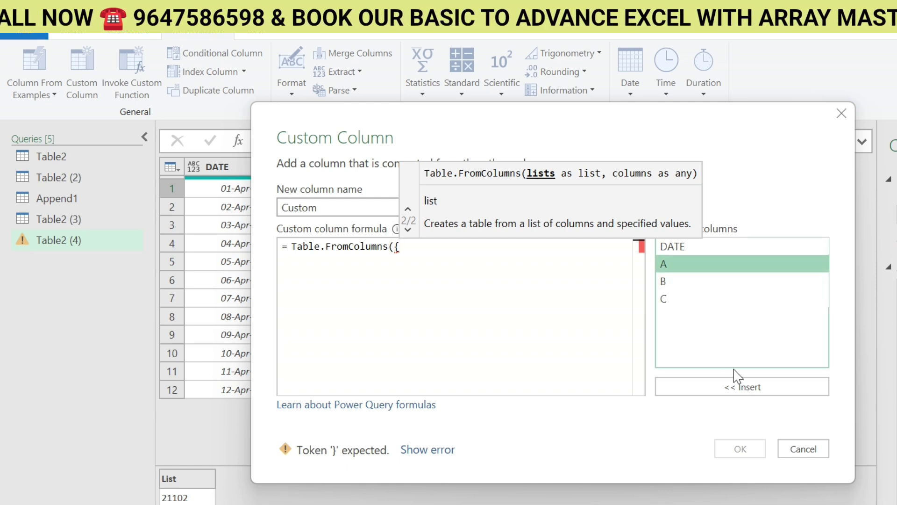
pyautogui.click(746, 389)
pyautogui.write(',')
pyautogui.click(693, 282)
pyautogui.click(737, 390)
pyautogui.write(',')
pyautogui.click(703, 299)
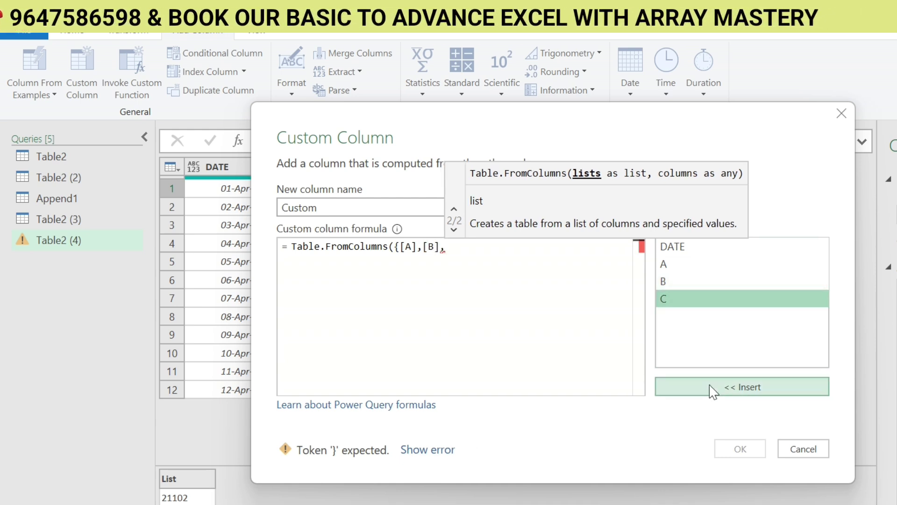
pyautogui.click(711, 387)
pyautogui.write('}')
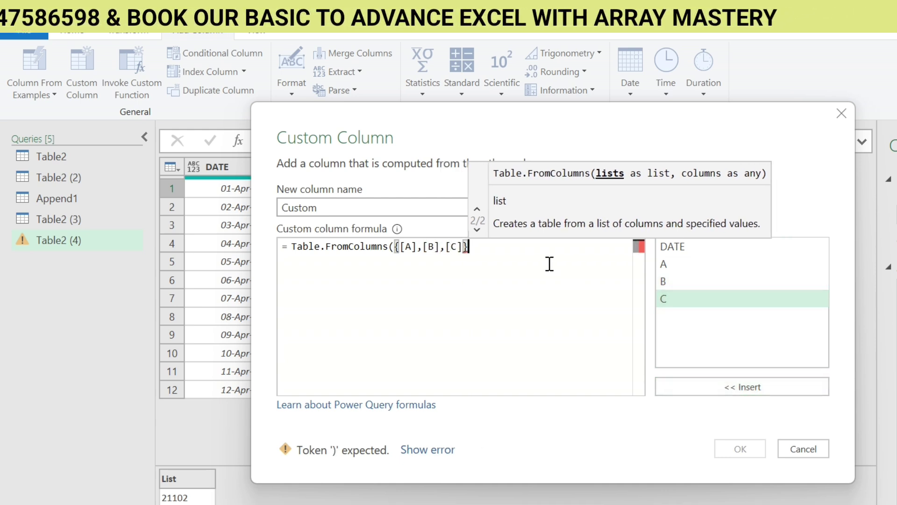
# - Complete the formula as Table.FromColumns({[A],[B],[C]}) and add the custom column
pyautogui.write(')')
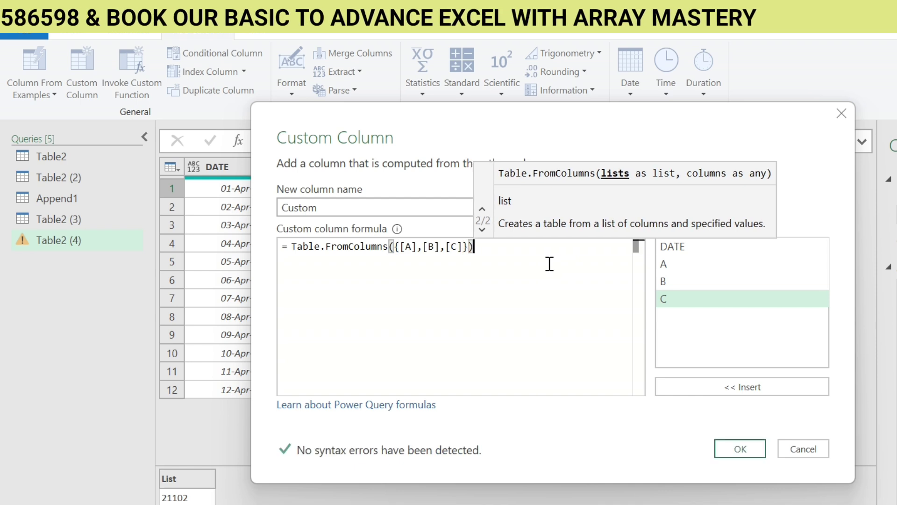
pyautogui.click(738, 448)
# - Inspect the first row's combined table in the Custom column and compare it with the lists in A, B and C
pyautogui.click(755, 188)
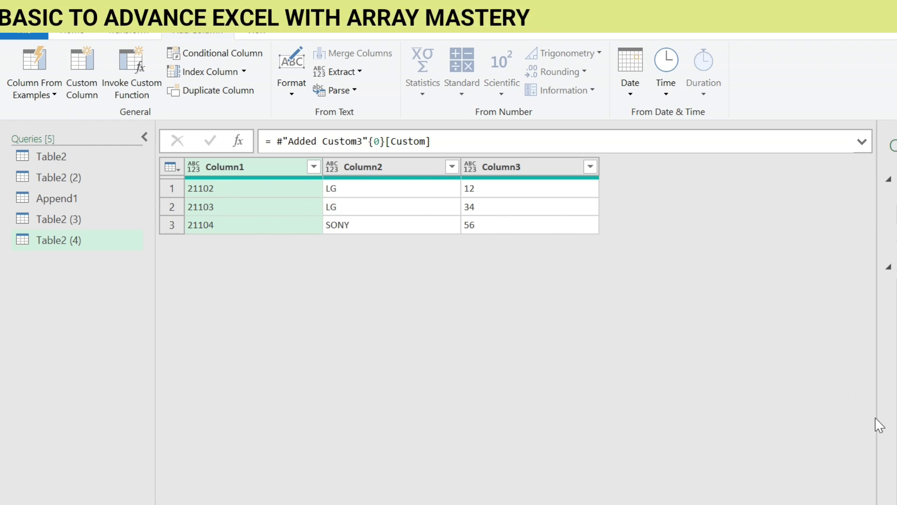
pyautogui.click(895, 395)
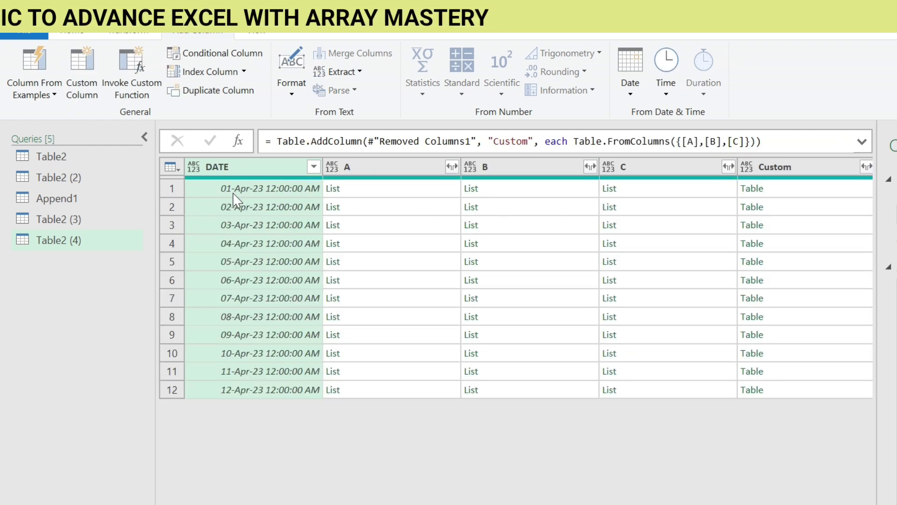
pyautogui.click(405, 190)
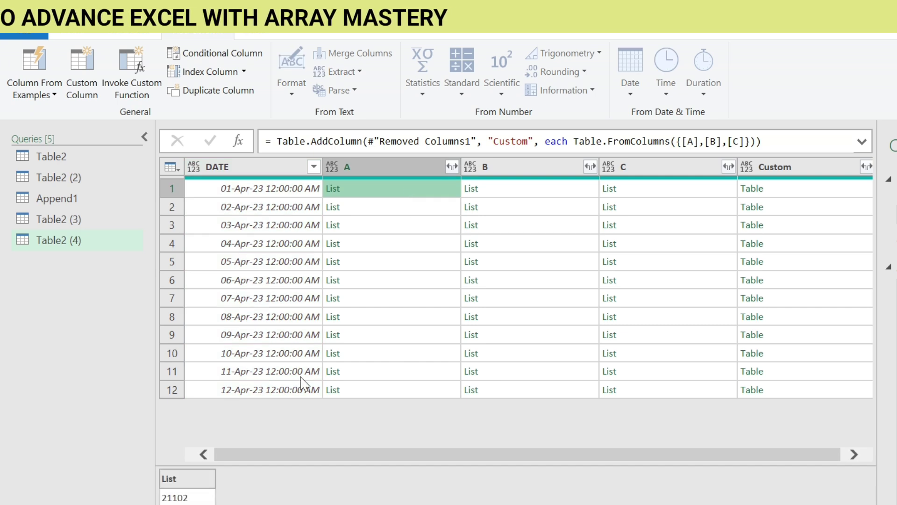
pyautogui.click(523, 192)
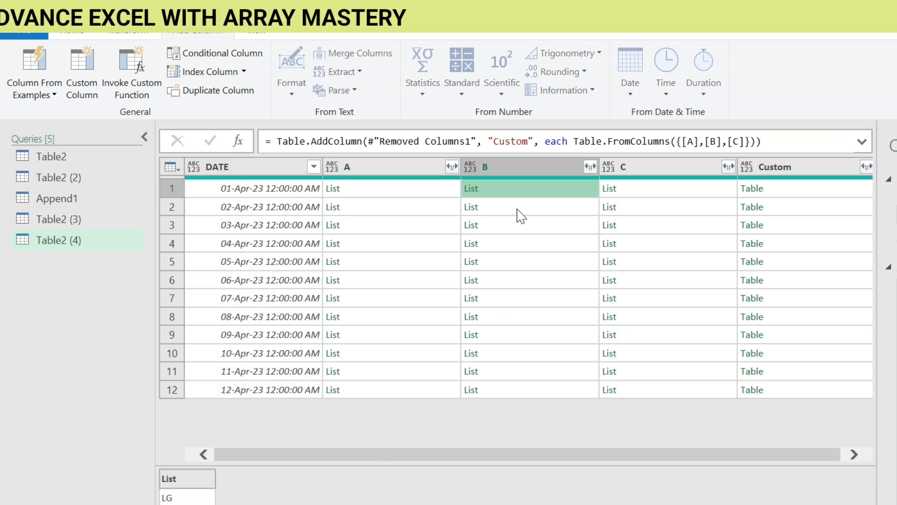
pyautogui.click(642, 193)
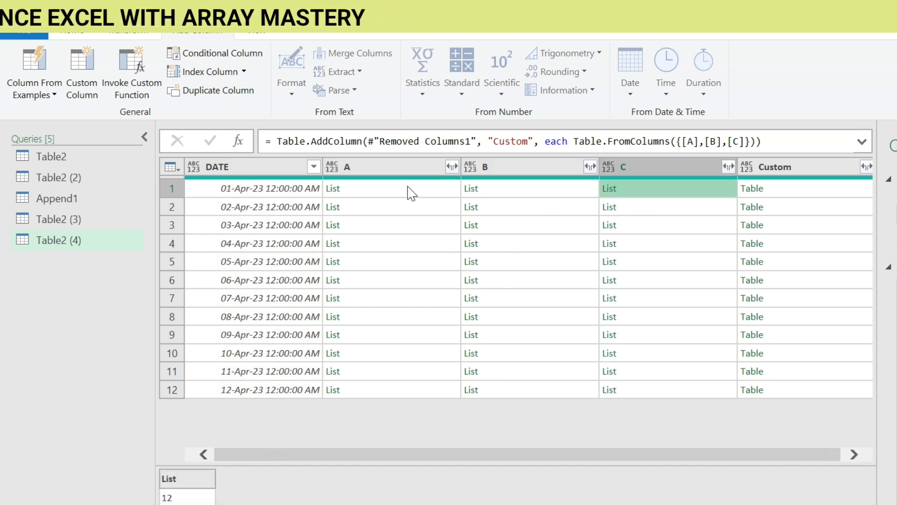
pyautogui.click(792, 191)
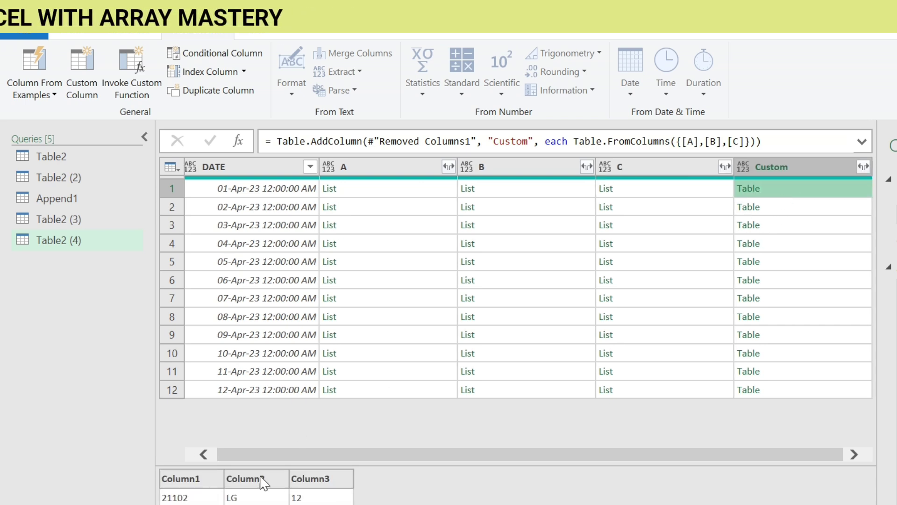
# - Remove columns A, B and C from the query
pyautogui.rightClick(372, 168)
pyautogui.click(413, 204)
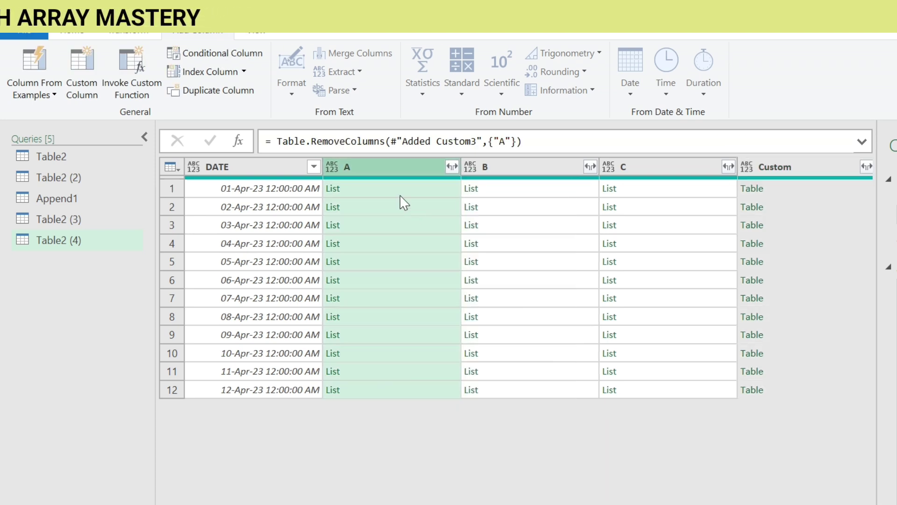
pyautogui.rightClick(388, 169)
pyautogui.click(416, 202)
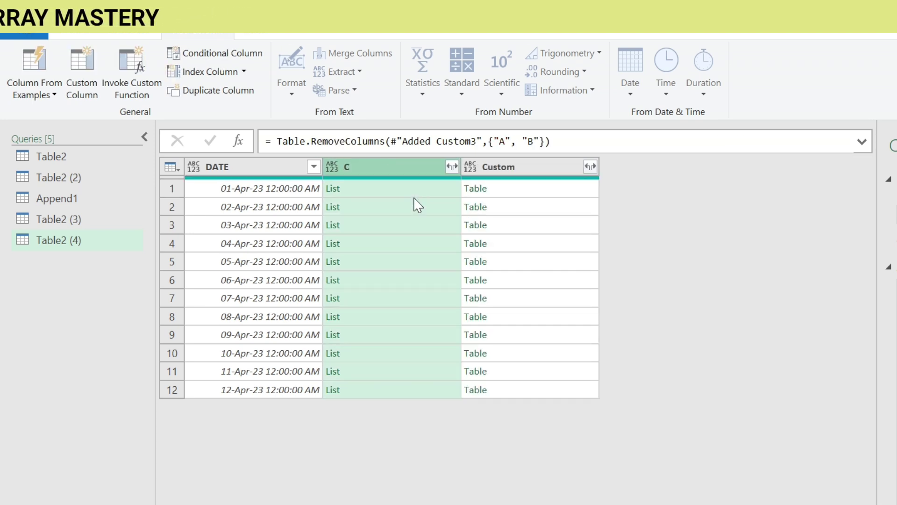
pyautogui.rightClick(397, 170)
pyautogui.click(433, 199)
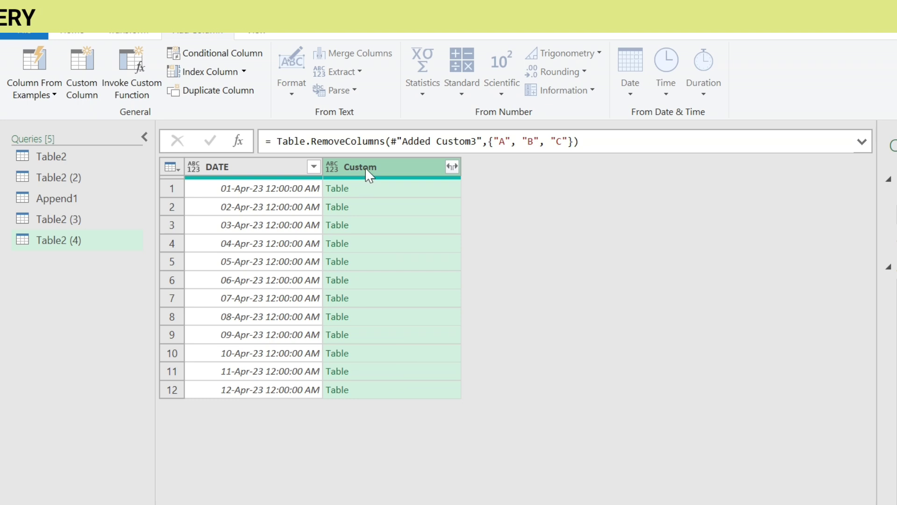
# - Expand the Custom column into Column1, Column2 and Column3 without using the original column name as prefix
pyautogui.click(453, 165)
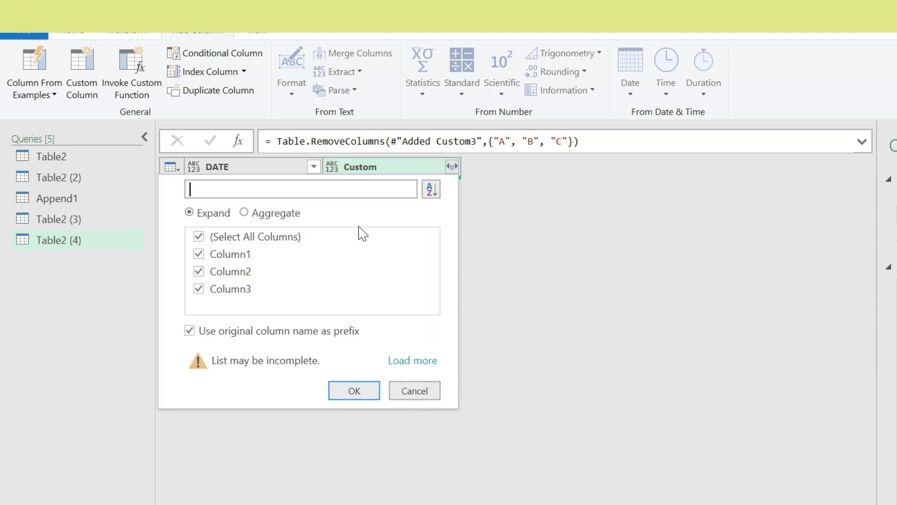
pyautogui.click(190, 331)
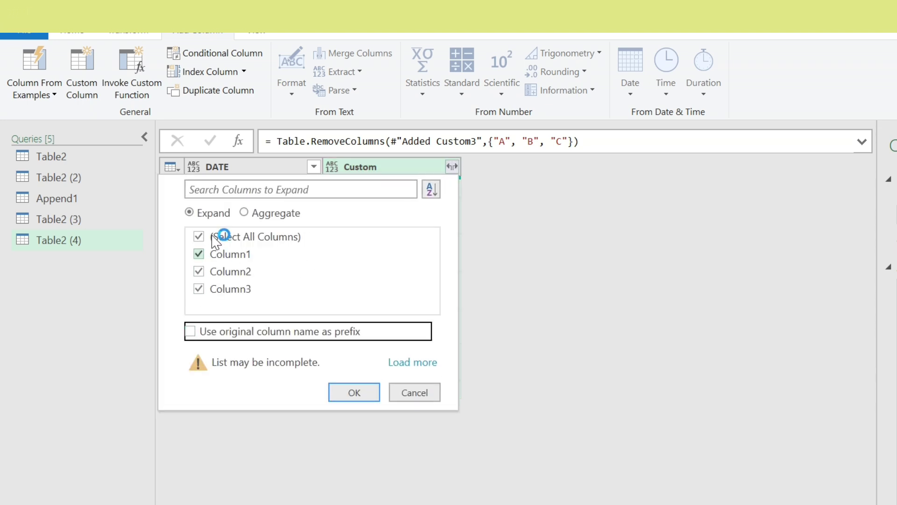
pyautogui.click(357, 393)
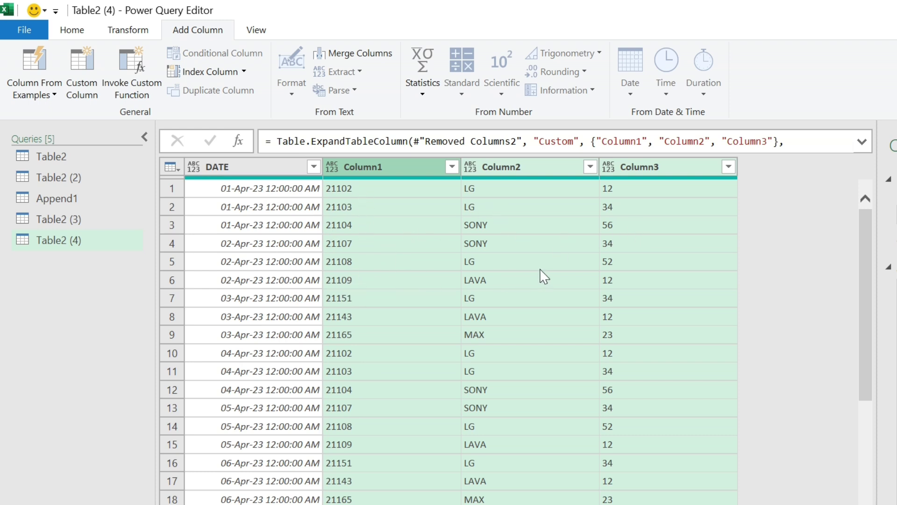
# - Close and load the query to a new worksheet and look through the loaded rows
pyautogui.click(280, 243)
pyautogui.click(72, 30)
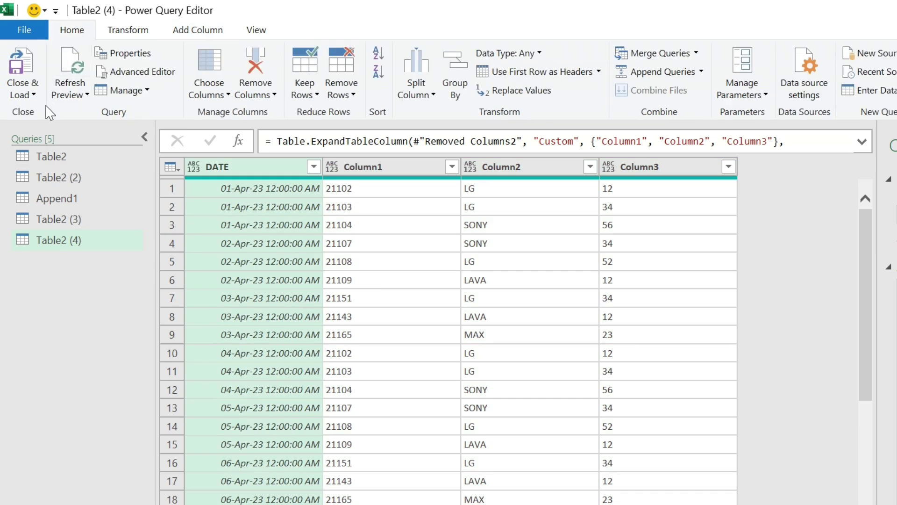
pyautogui.click(69, 94)
pyautogui.click(23, 93)
pyautogui.click(72, 111)
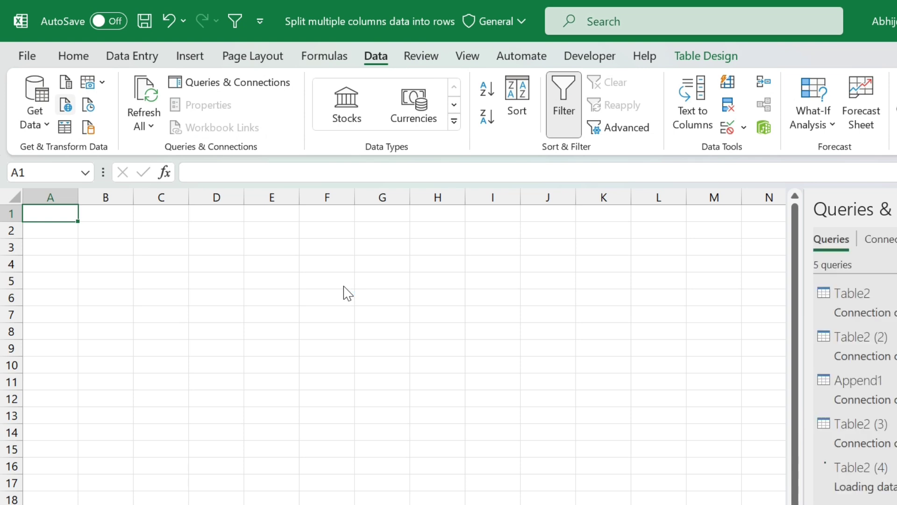
pyautogui.scroll(-20, 225, 361)
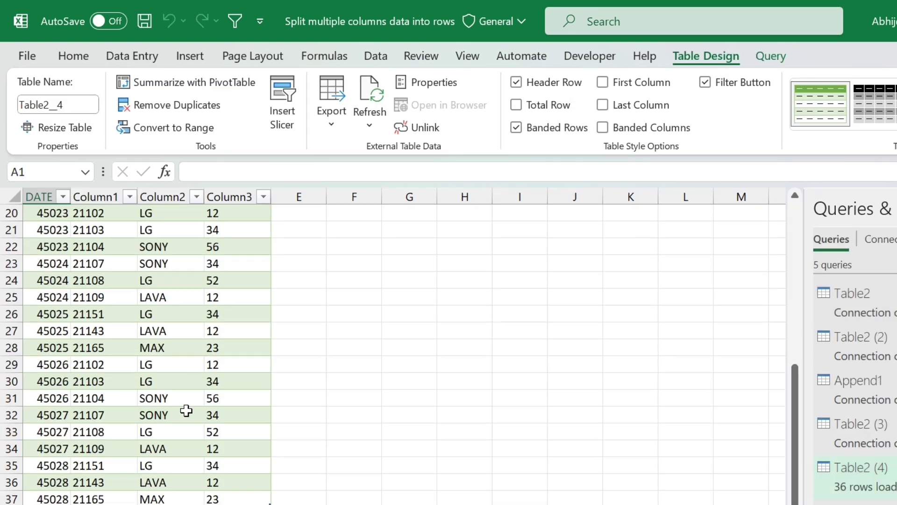
pyautogui.scroll(20, 164, 413)
# - Format all DATE values in the loaded table as day-month-year dates and check them down to the last row
pyautogui.click(53, 233)
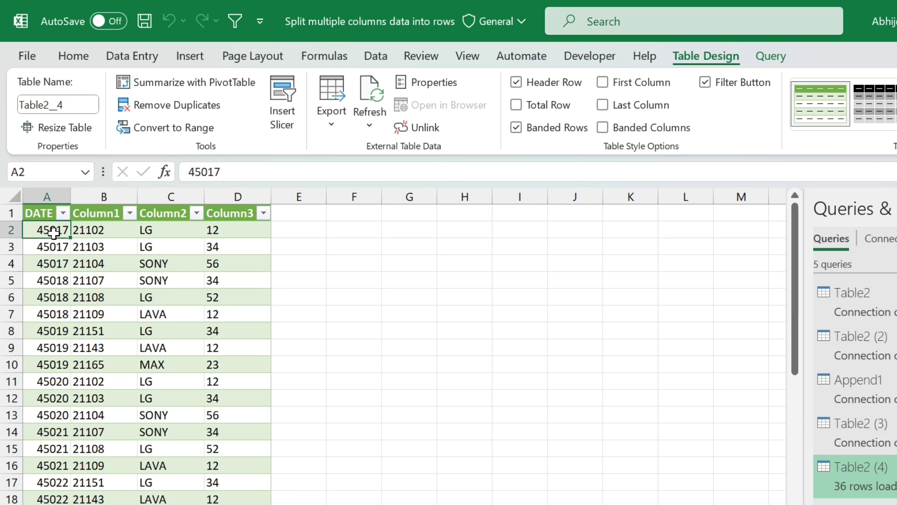
pyautogui.hotkey('ctrl', 'shift', 'Down')
pyautogui.hotkey('ctrl', 'shift', '3')
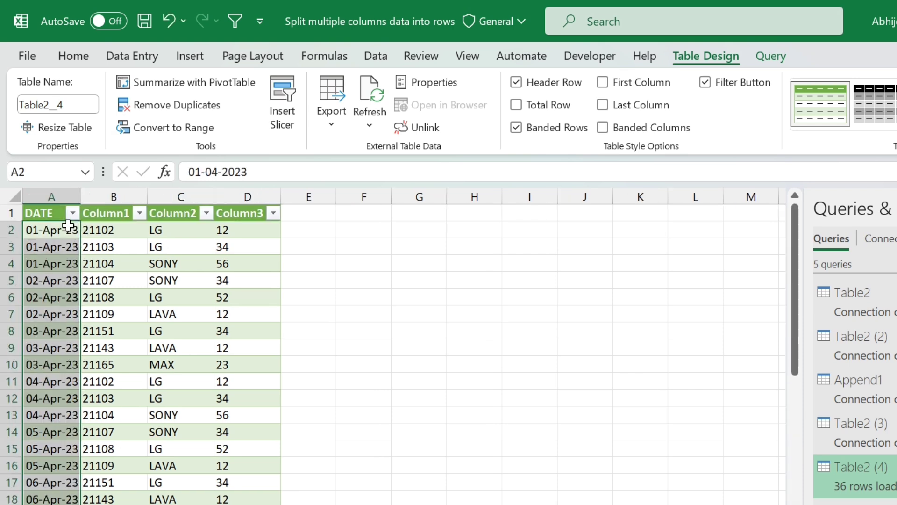
pyautogui.scroll(-6, 52, 290)
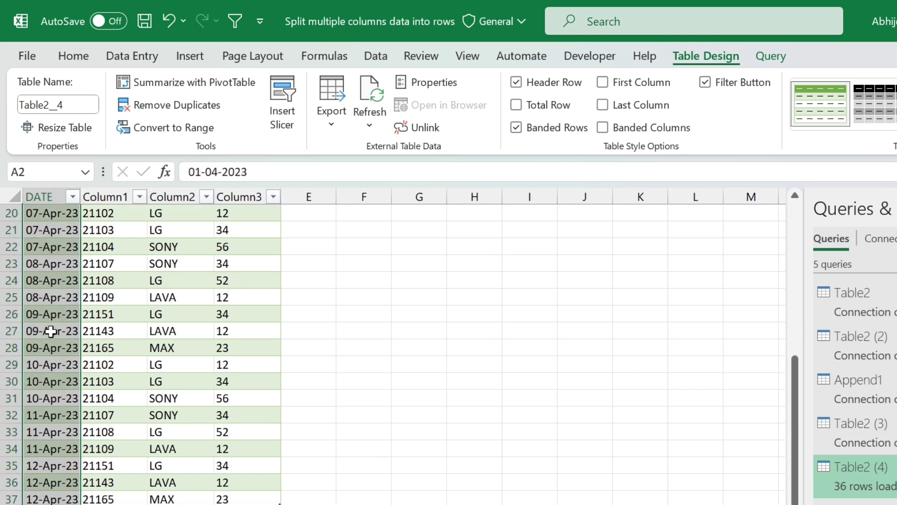
pyautogui.click(49, 501)
# - Return to the source table's sheet and add a new row below it with the date 13-04-2023
pyautogui.click(217, 504)
pyautogui.scroll(-5, 217, 503)
pyautogui.scroll(5, 195, 382)
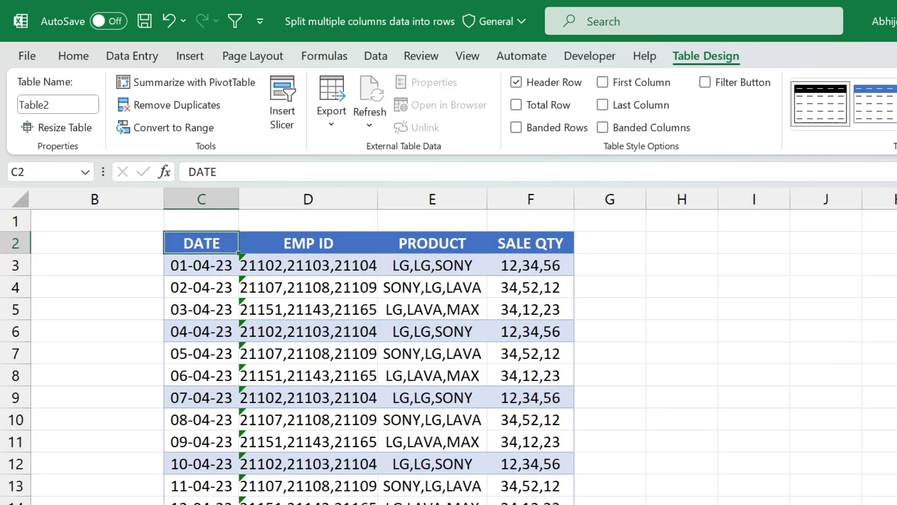
pyautogui.scroll(-1, 369, 355)
pyautogui.click(205, 461)
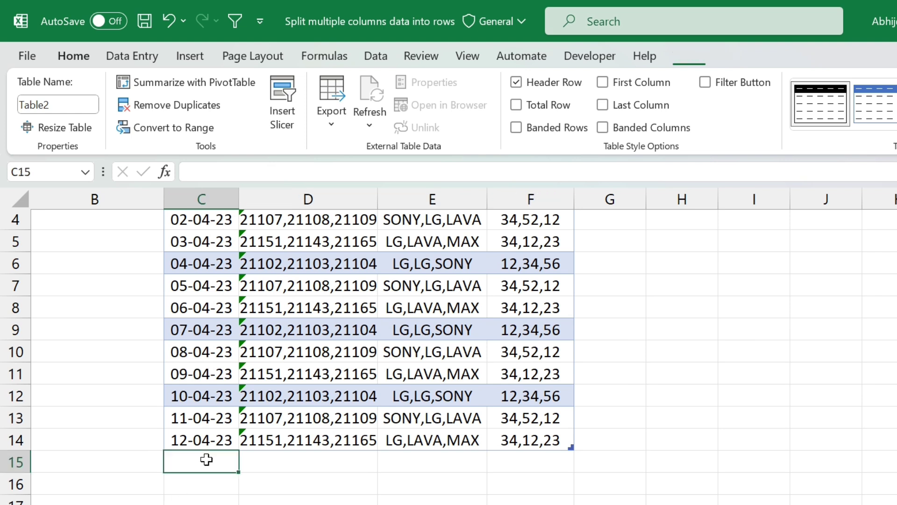
pyautogui.write('13-04-2023')
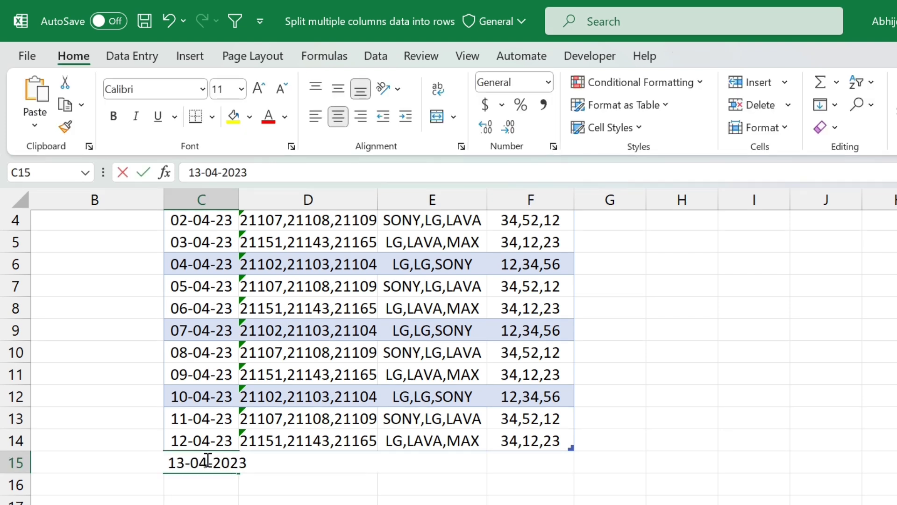
pyautogui.press('Tab')
# - Copy the EMP ID, PRODUCT and SALE QTY values from the 12-04-23 row into the 13-04-23 row
pyautogui.press('Up')
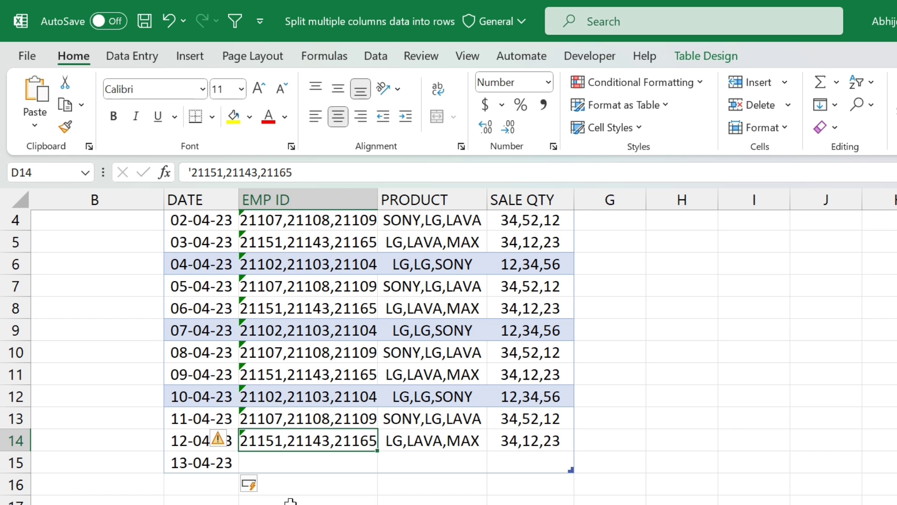
pyautogui.hotkey('shift', 'Right')
pyautogui.hotkey('shift', 'Right')
pyautogui.hotkey('ctrl', 'c')
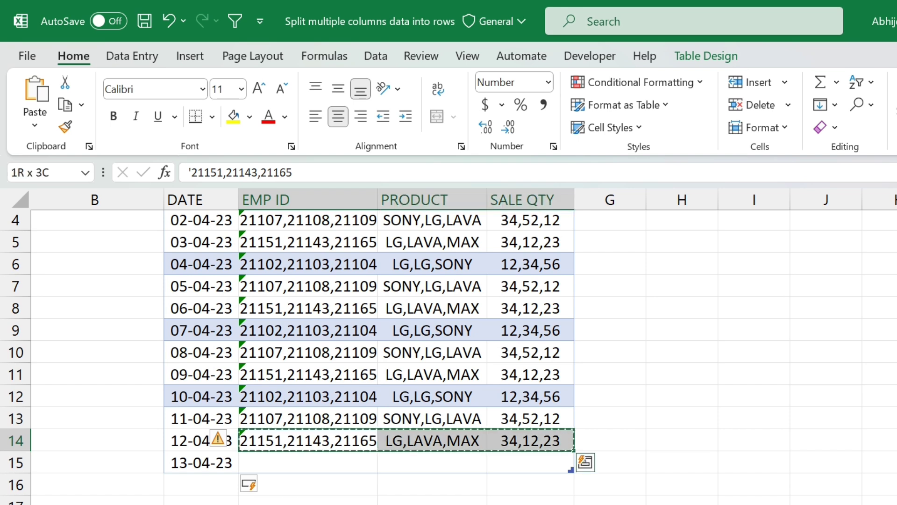
pyautogui.press('Down')
pyautogui.hotkey('ctrl', 'v')
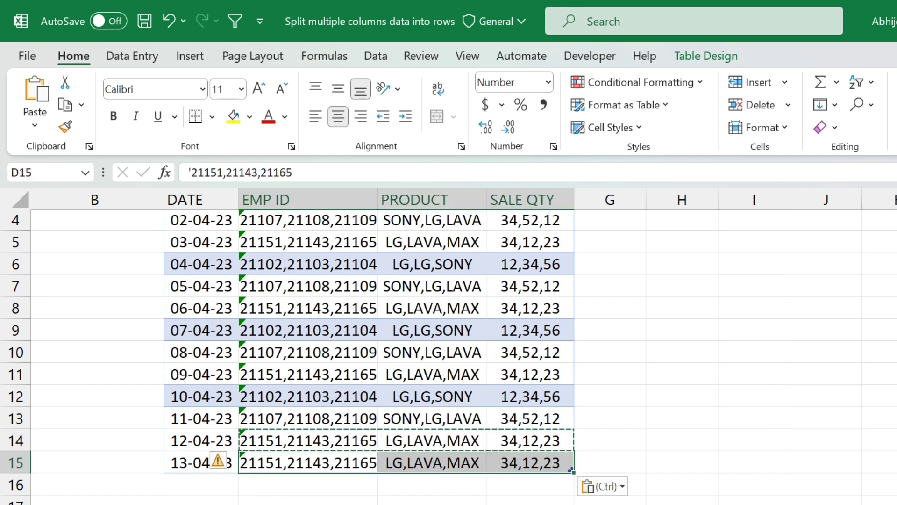
# - Go back to the loaded result table and refresh it from the updated source
pyautogui.click(316, 439)
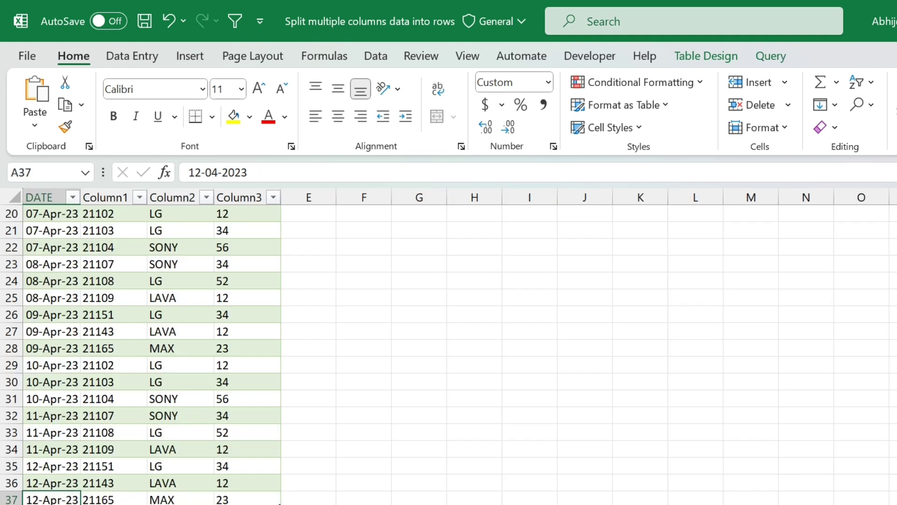
pyautogui.rightClick(54, 369)
pyautogui.click(135, 202)
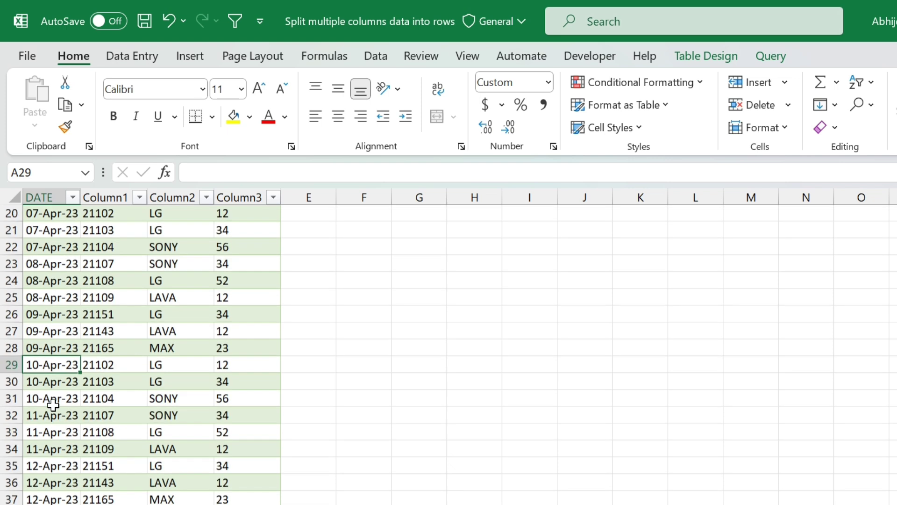
# - Check the end of the refreshed table for the split rows dated 13-Apr-23
pyautogui.click(50, 498)
pyautogui.press('Down')
pyautogui.press('Down')
pyautogui.press('Down')
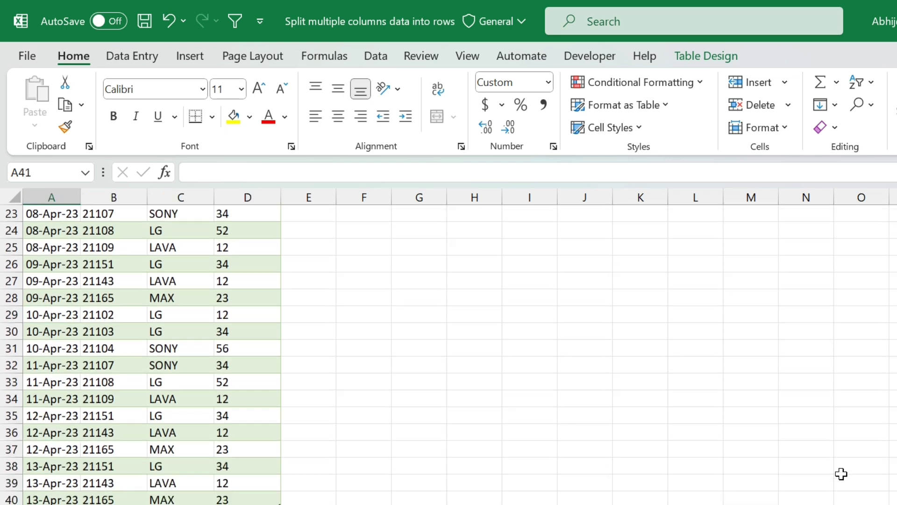
pyautogui.press('Up')
pyautogui.press('Up')
pyautogui.press('Right')
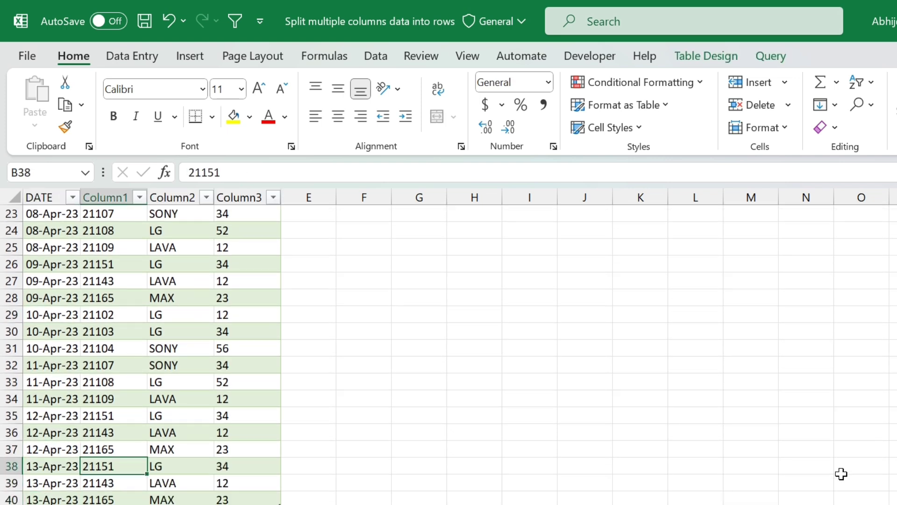